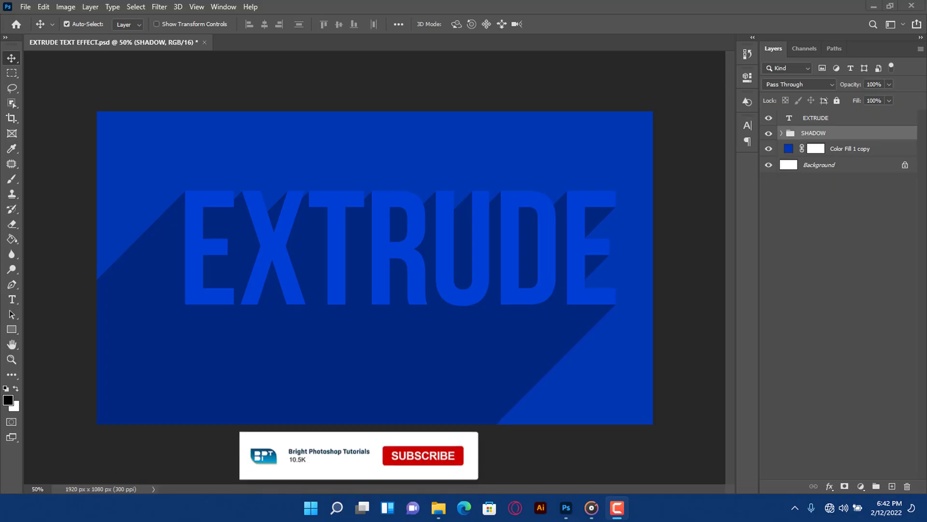
- Toggle the SHADOW group off and back on, then hide the Color Fill 1 copy layer
{"action": "left_click", "coordinate": [768, 134]}
{"action": "left_click", "coordinate": [769, 134]}
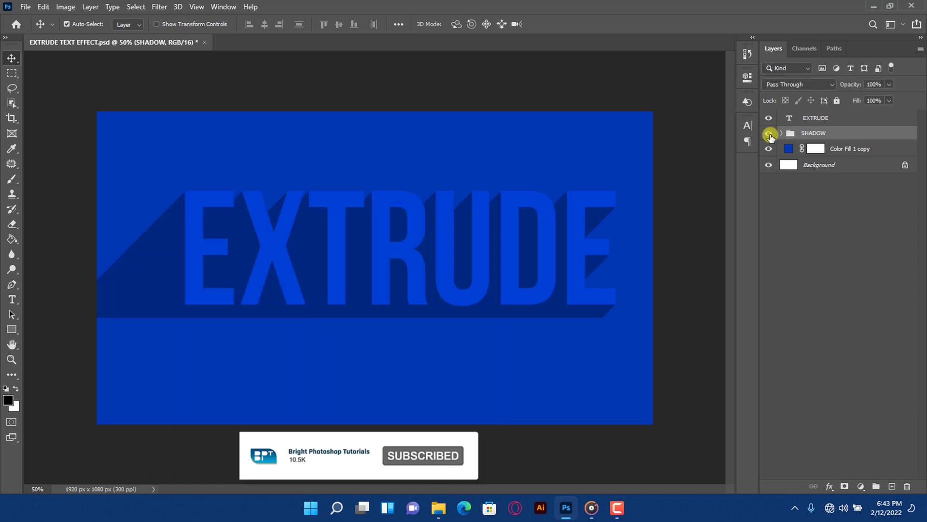
{"action": "left_click", "coordinate": [769, 149]}
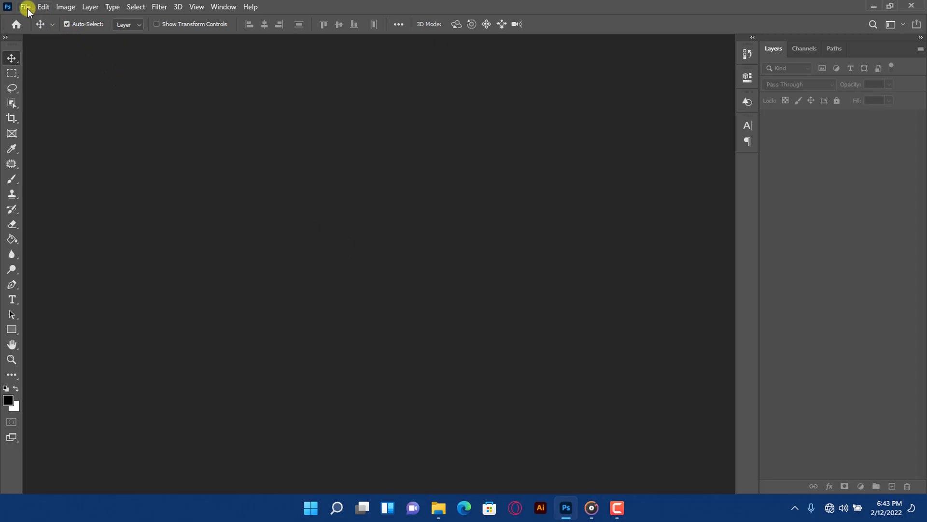
- Create 'Extrude Text Effect' at 1920 × 1080 px, 300 ppi, with a #0137b2 background
{"action": "left_click", "coordinate": [26, 6]}
{"action": "left_click", "coordinate": [31, 17]}
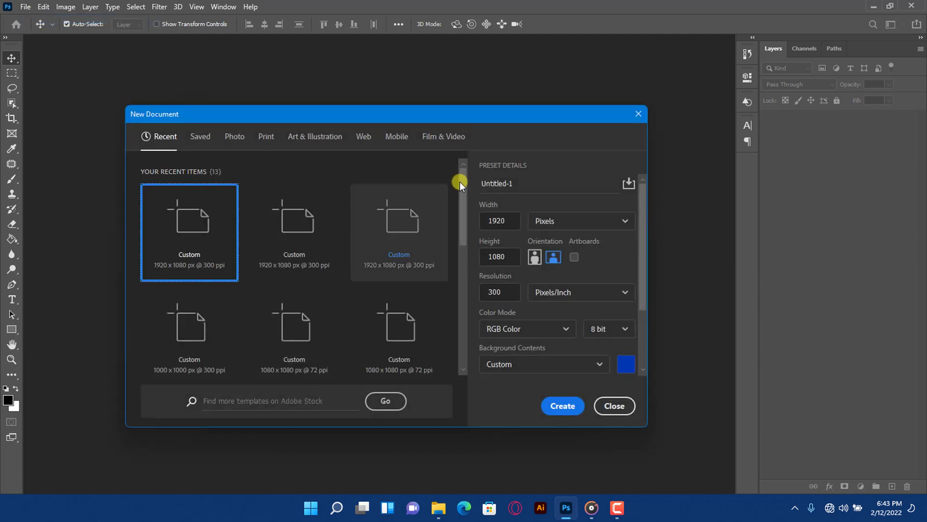
{"action": "double_click", "coordinate": [513, 183]}
{"action": "type", "text": "Extrude Text Effect"}
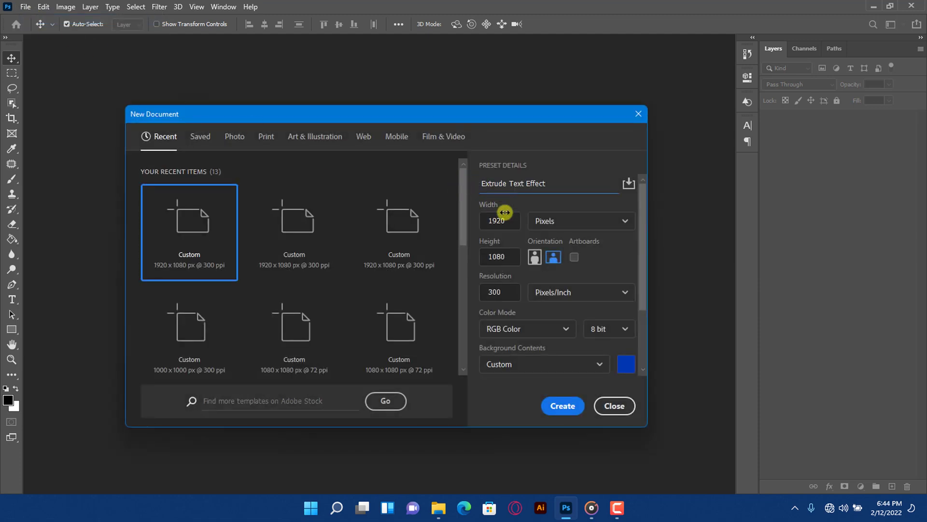
{"action": "left_click", "coordinate": [626, 367]}
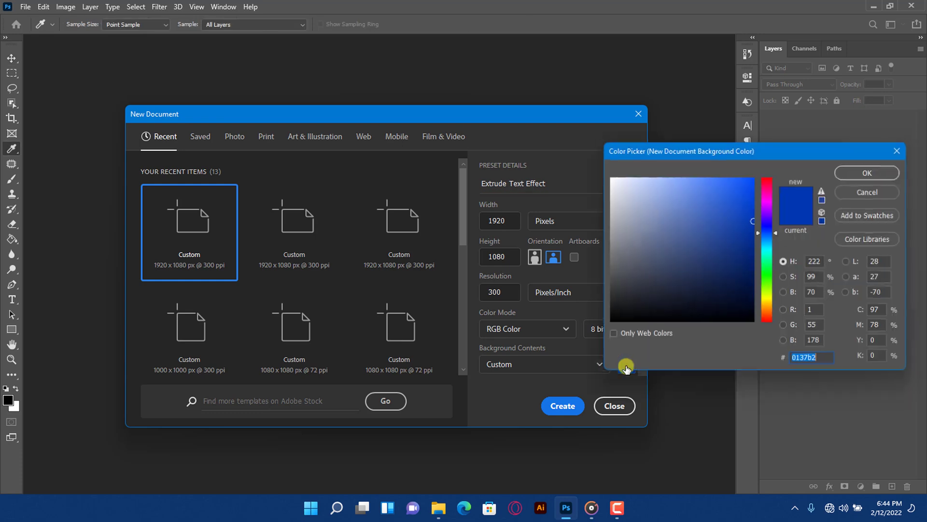
{"action": "left_click", "coordinate": [827, 363]}
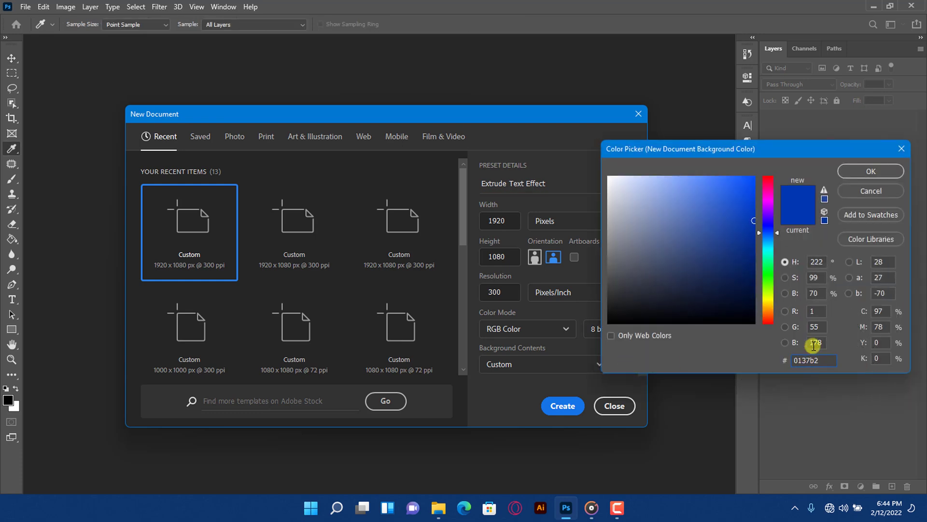
{"action": "left_click", "coordinate": [856, 170]}
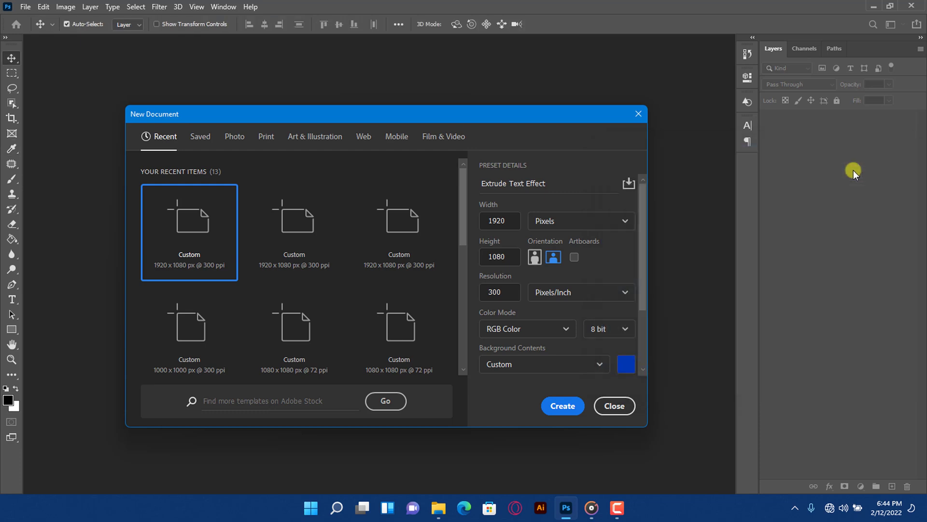
{"action": "left_click", "coordinate": [568, 406]}
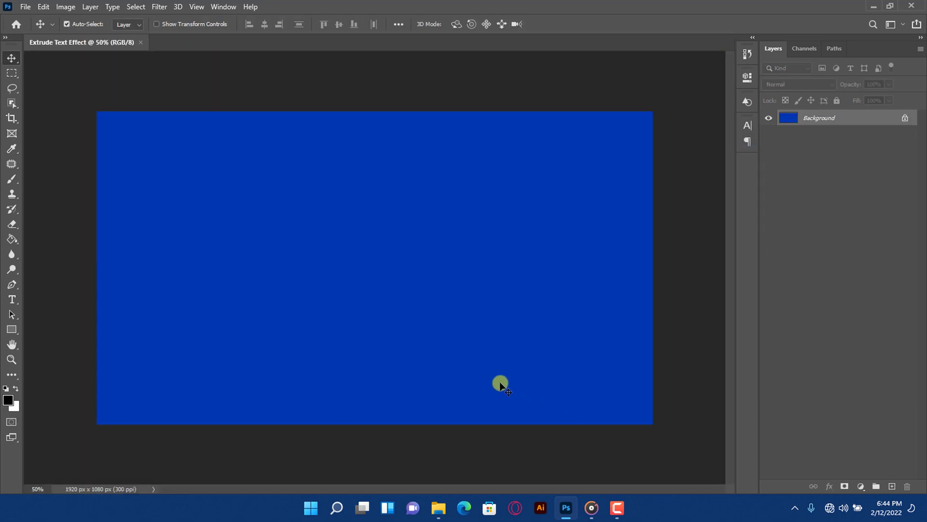
- Type EXTRUDE left of canvas centre in Bebas Neue Bold 60 pt, colour #002680
{"action": "left_click", "coordinate": [10, 300]}
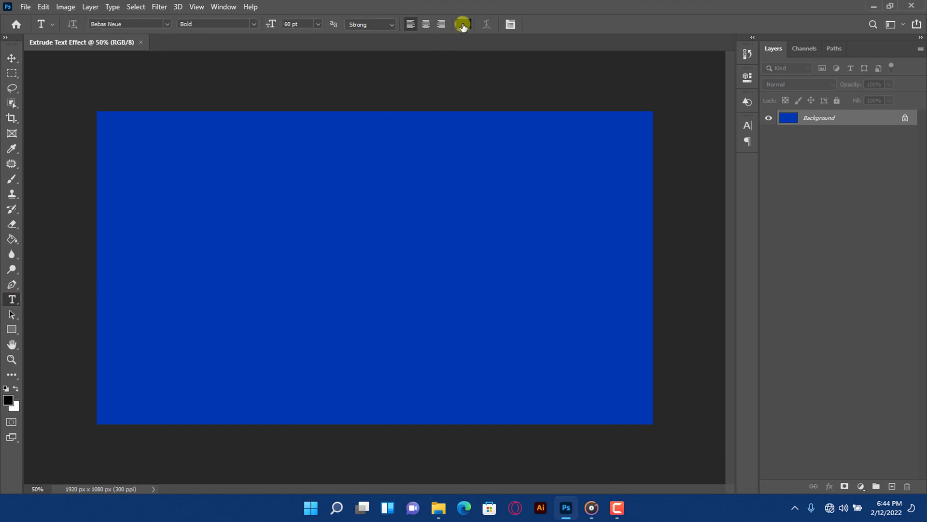
{"action": "left_click", "coordinate": [462, 25]}
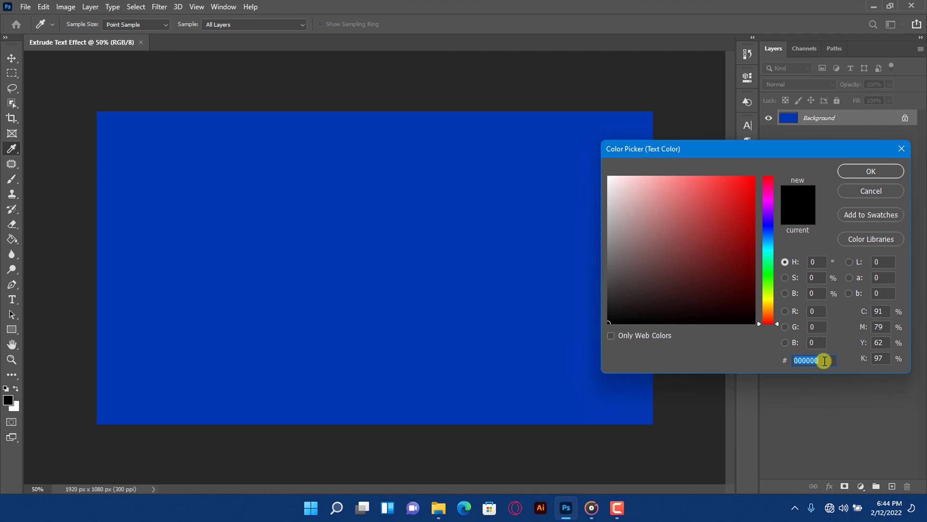
{"action": "type", "text": "002680"}
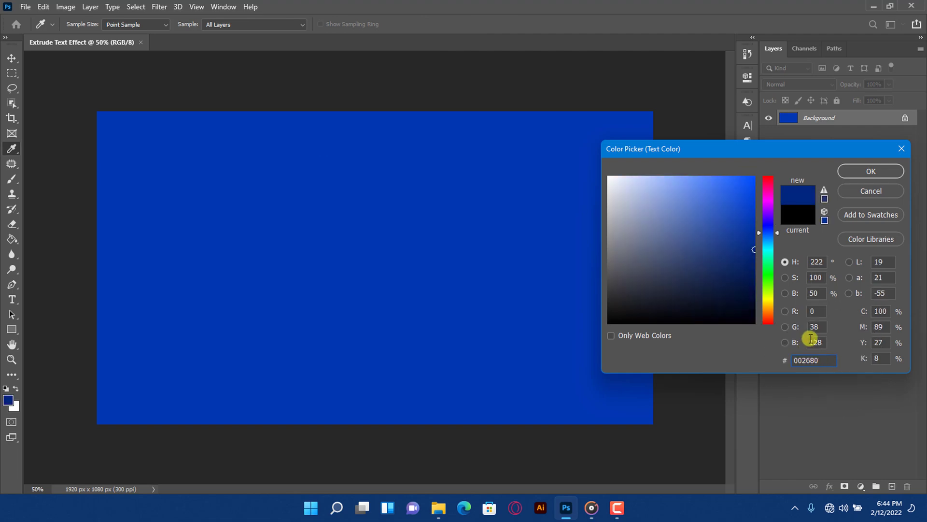
{"action": "left_click", "coordinate": [871, 172]}
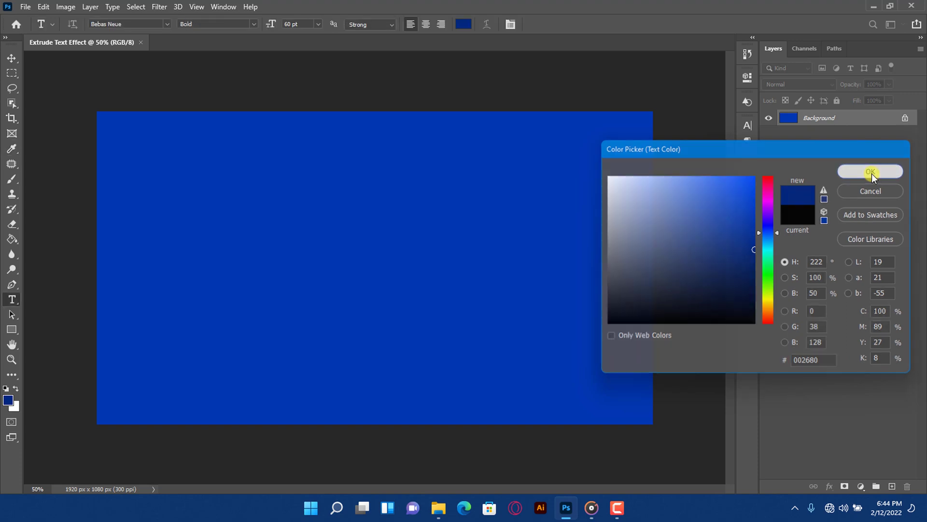
{"action": "left_click", "coordinate": [270, 254]}
{"action": "type", "text": "EXTRUDE"}
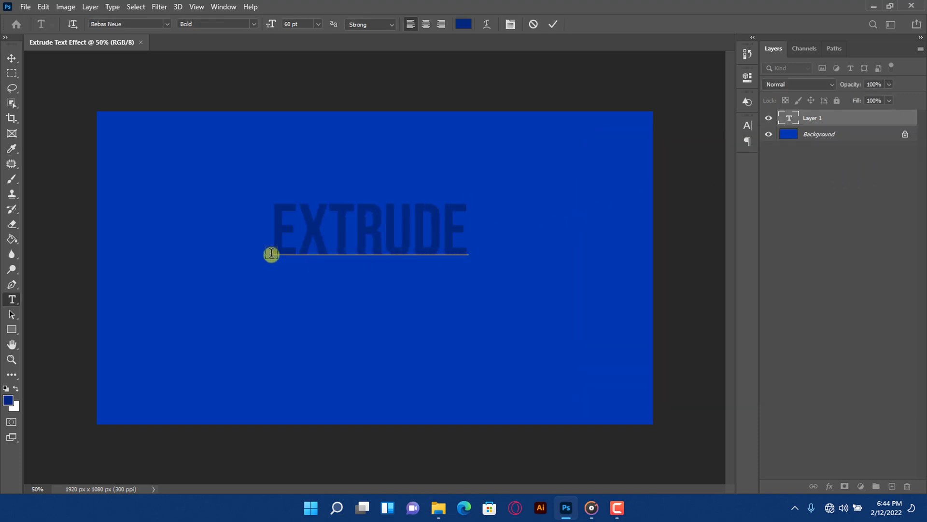
{"action": "left_click", "coordinate": [552, 25]}
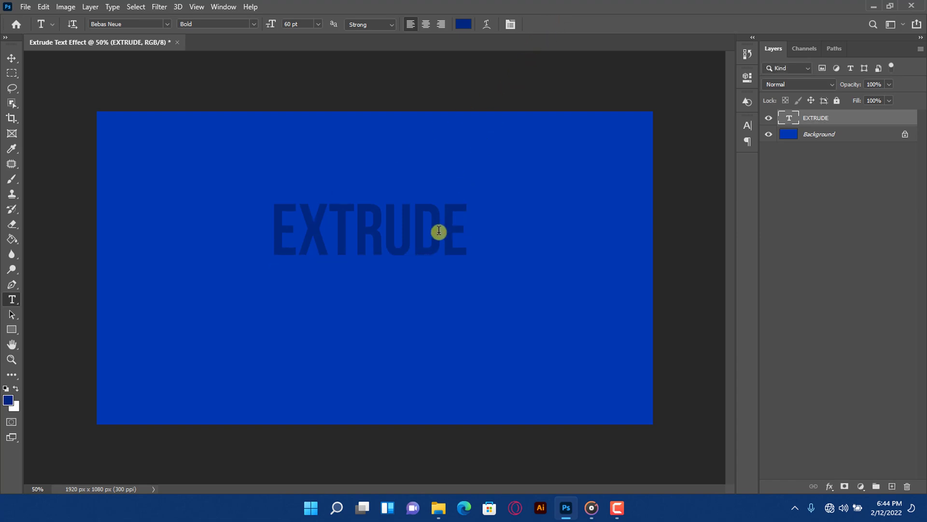
- Scale the EXTRUDE text up to about 178.77% and move it toward the canvas centre
{"action": "key", "text": "v"}
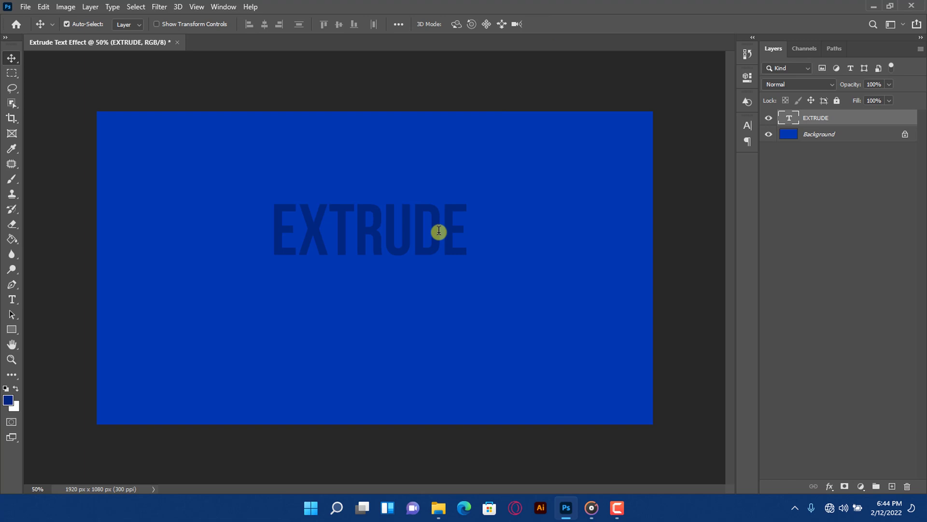
{"action": "key", "text": "ctrl+t"}
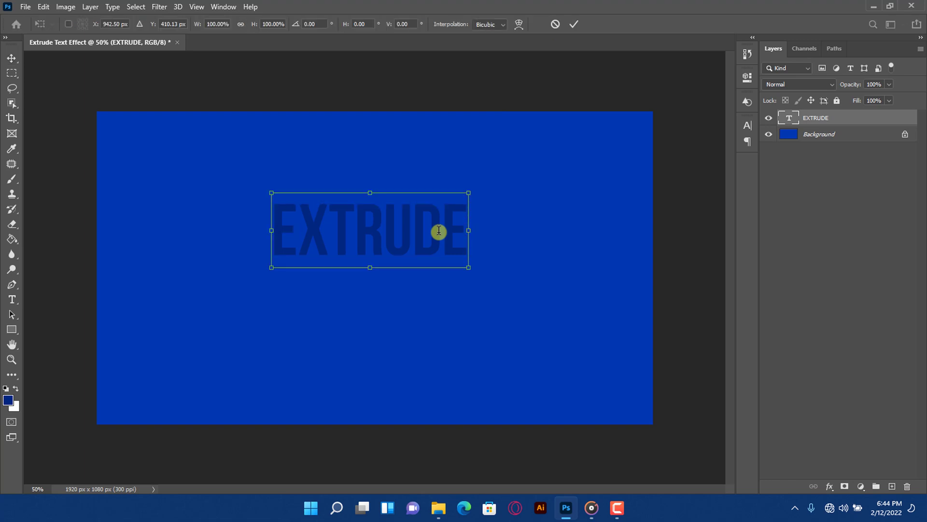
{"action": "left_click_drag", "start_coordinate": [469, 269], "coordinate": [530, 344]}
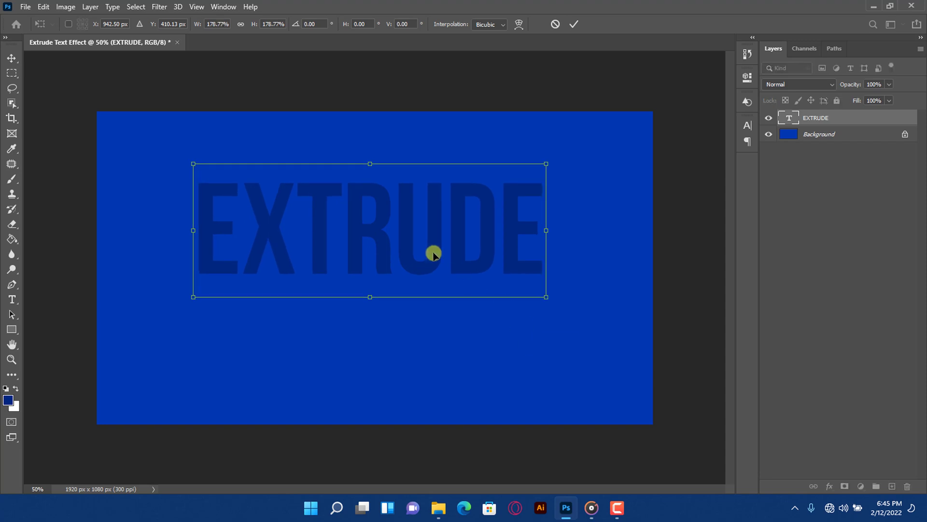
{"action": "left_click_drag", "start_coordinate": [379, 234], "coordinate": [386, 273]}
{"action": "key", "text": "Return"}
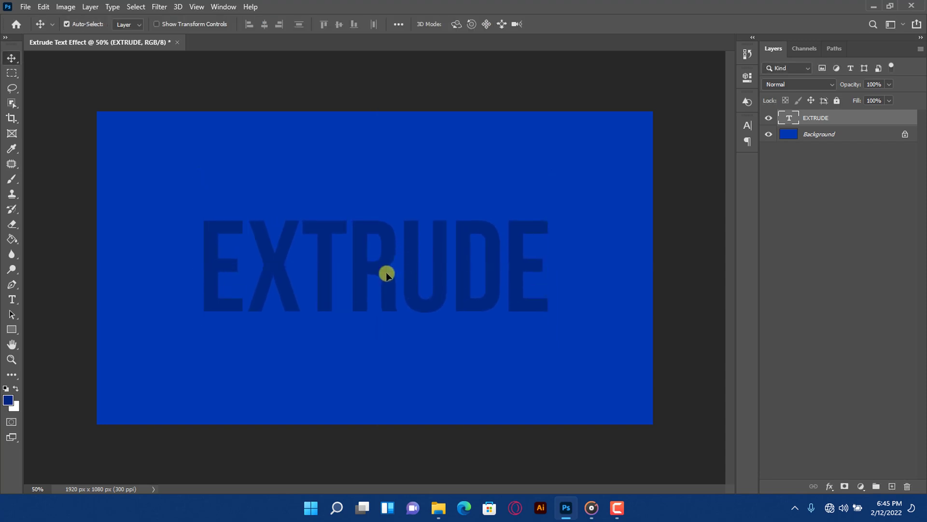
- Duplicate the EXTRUDE layer and nudge the copy 2 pixels up and 2 pixels right
{"action": "right_click", "coordinate": [845, 121]}
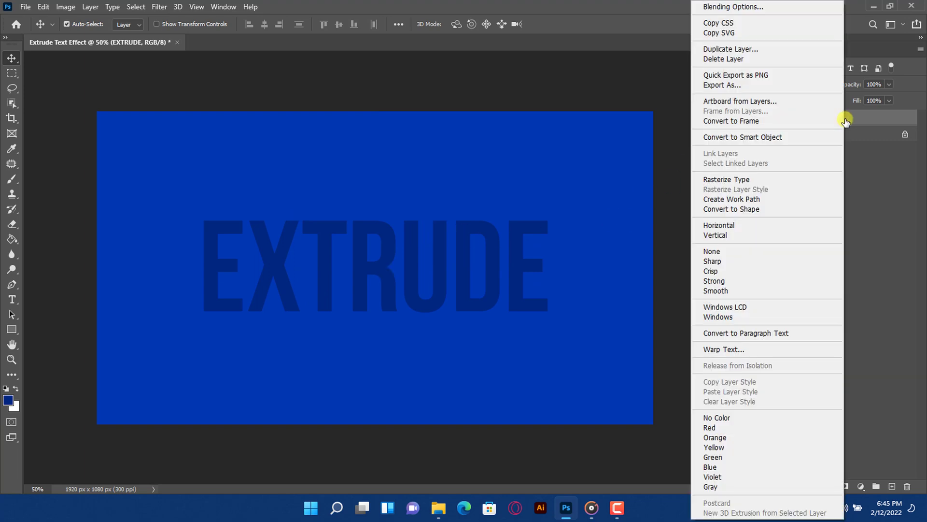
{"action": "left_click", "coordinate": [767, 49]}
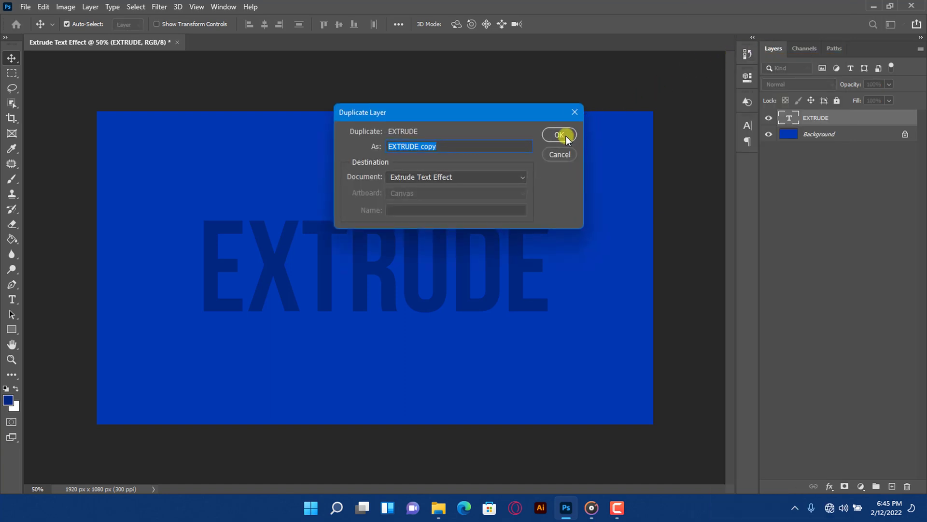
{"action": "left_click", "coordinate": [566, 135]}
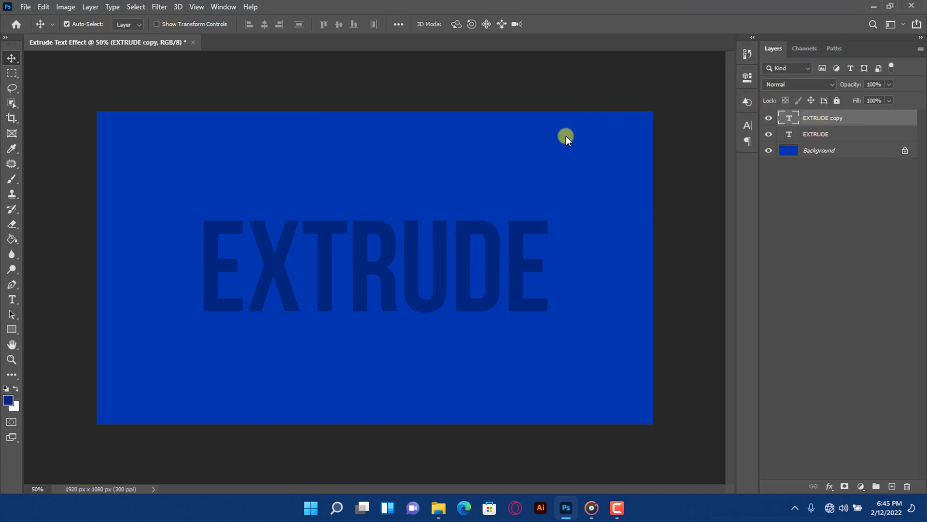
{"action": "key", "text": "ctrl+t"}
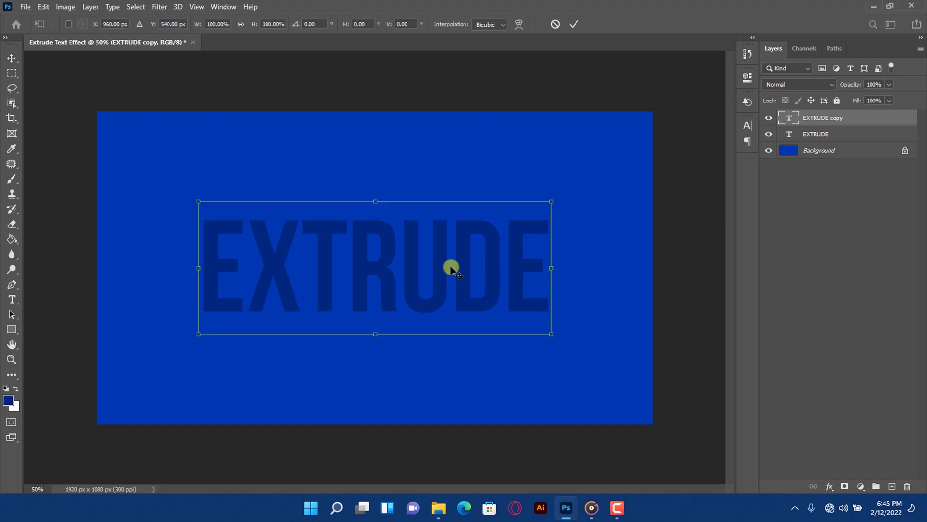
{"action": "key", "text": "Up"}
{"action": "key", "text": "Up"}
{"action": "key", "text": "Right"}
{"action": "key", "text": "Right"}
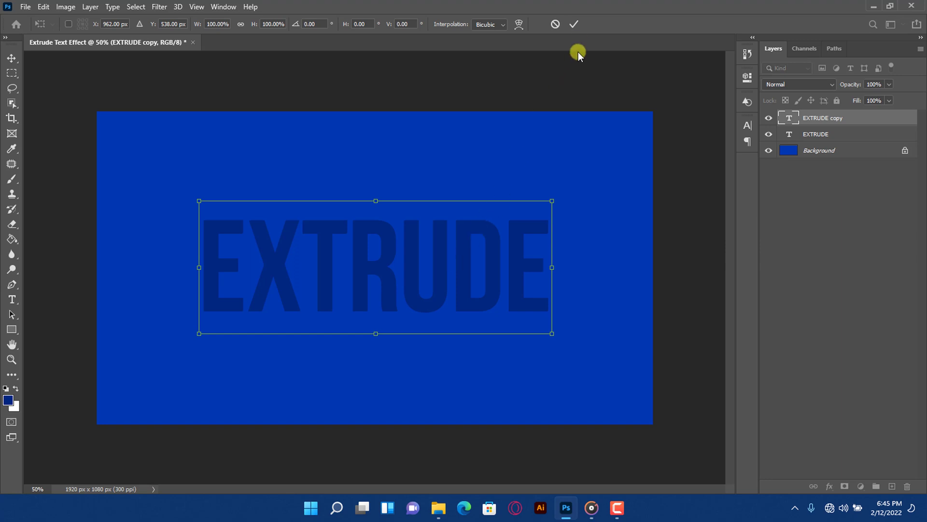
{"action": "left_click", "coordinate": [575, 23]}
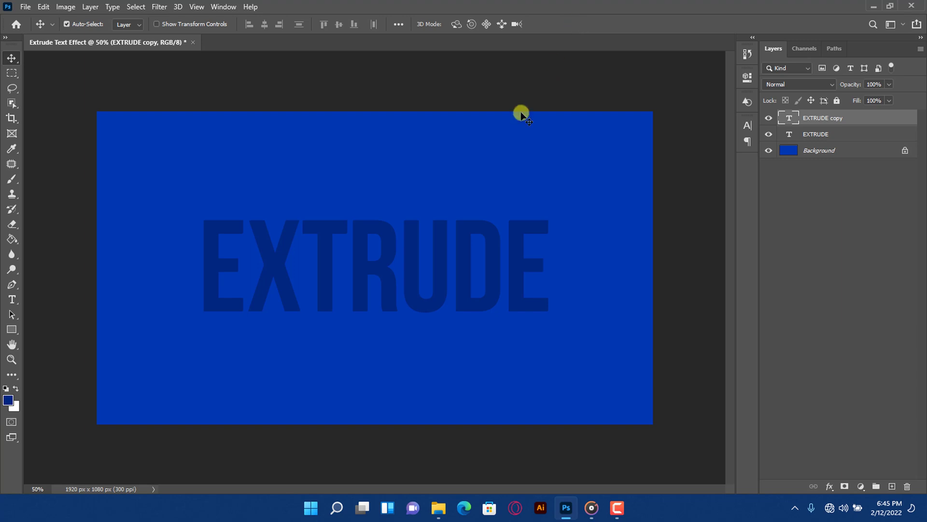
- Repeat the offset duplicate with Ctrl+Alt+Shift+T until EXTRUDE copy 50 exists
{"action": "key", "text": "ctrl+alt+shift+t"}
{"action": "key", "text": "ctrl+alt+shift+t"}
{"action": "key", "text": "ctrl+alt+shift+t"}
{"action": "key", "text": "ctrl+alt+shift+t"}
{"action": "key", "text": "ctrl+alt+shift+t"}
{"action": "key", "text": "ctrl+alt+shift+t"}
{"action": "key", "text": "ctrl+alt+shift+t"}
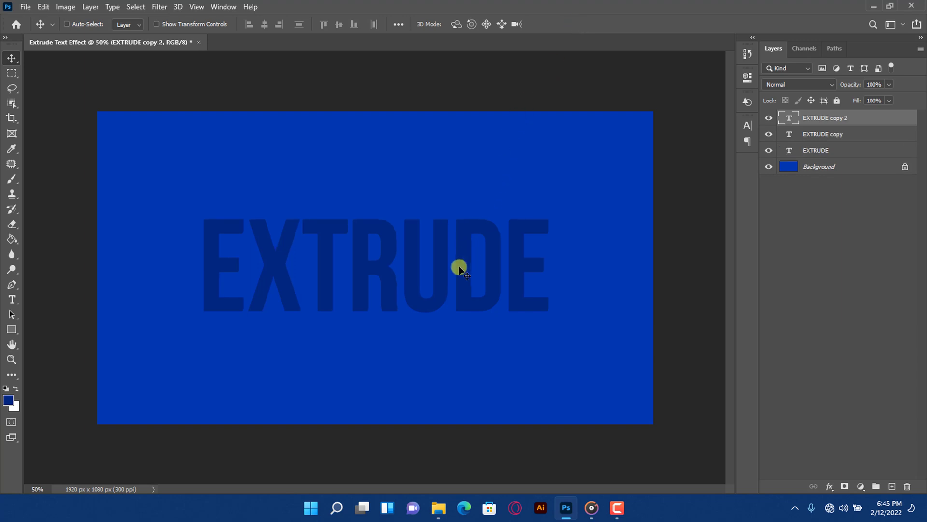
{"action": "key", "text": "ctrl+alt+shift+t"}
{"action": "key", "text": "ctrl+alt+shift+t"}
{"action": "key", "text": "ctrl+alt+shift+t"}
{"action": "key", "text": "ctrl+alt+shift+t"}
{"action": "key", "text": "ctrl+alt+shift+t"}
{"action": "key", "text": "ctrl+alt+shift+t"}
{"action": "key", "text": "ctrl+alt+shift+t"}
{"action": "key", "text": "ctrl+alt+shift+t"}
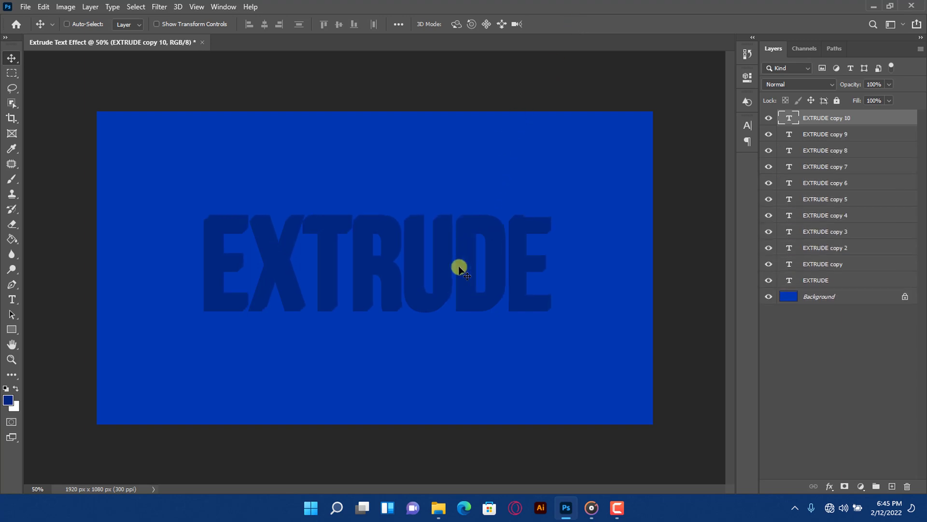
{"action": "key", "text": "ctrl+alt+shift+t"}
{"action": "key", "text": "ctrl+alt+shift+t"}
{"action": "key", "text": "ctrl+alt+shift+t"}
{"action": "key", "text": "ctrl+alt+shift+t"}
{"action": "key", "text": "ctrl+alt+shift+t"}
{"action": "key", "text": "ctrl+alt+shift+t"}
{"action": "key", "text": "ctrl+alt+shift+t"}
{"action": "key", "text": "ctrl+alt+shift+t"}
{"action": "key", "text": "ctrl+alt+shift+t"}
{"action": "key", "text": "ctrl+alt+shift+t"}
{"action": "key", "text": "ctrl+alt+shift+t"}
{"action": "key", "text": "ctrl+alt+shift+t"}
{"action": "key", "text": "ctrl+alt+shift+t"}
{"action": "key", "text": "ctrl+alt+shift+t"}
{"action": "key", "text": "ctrl+alt+shift+t"}
{"action": "key", "text": "ctrl+alt+shift+t"}
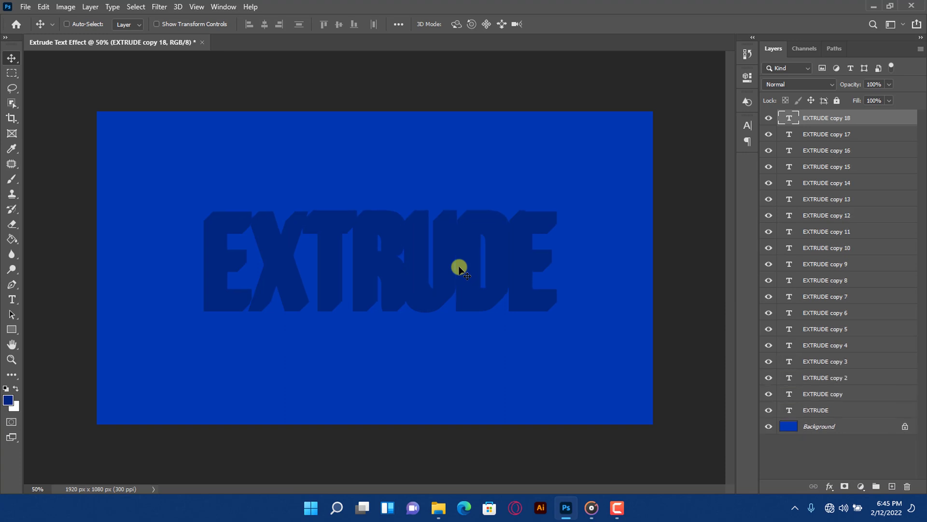
{"action": "key", "text": "ctrl+alt+shift+t"}
{"action": "key", "text": "ctrl+alt+shift+t"}
{"action": "key", "text": "ctrl+alt+shift+t"}
{"action": "key", "text": "ctrl+alt+shift+t"}
{"action": "key", "text": "ctrl+alt+shift+t"}
{"action": "key", "text": "ctrl+alt+shift+t"}
{"action": "key", "text": "ctrl+alt+shift+t"}
{"action": "key", "text": "ctrl+alt+shift+t"}
{"action": "key", "text": "ctrl+alt+shift+t"}
{"action": "key", "text": "ctrl+alt+shift+t"}
{"action": "key", "text": "ctrl+alt+shift+t"}
{"action": "key", "text": "ctrl+alt+shift+t"}
{"action": "key", "text": "ctrl+alt+shift+t"}
{"action": "key", "text": "ctrl+alt+shift+t"}
{"action": "key", "text": "ctrl+alt+shift+t"}
{"action": "key", "text": "ctrl+alt+shift+t"}
{"action": "key", "text": "ctrl+alt+shift+t"}
{"action": "key", "text": "ctrl+alt+shift+t"}
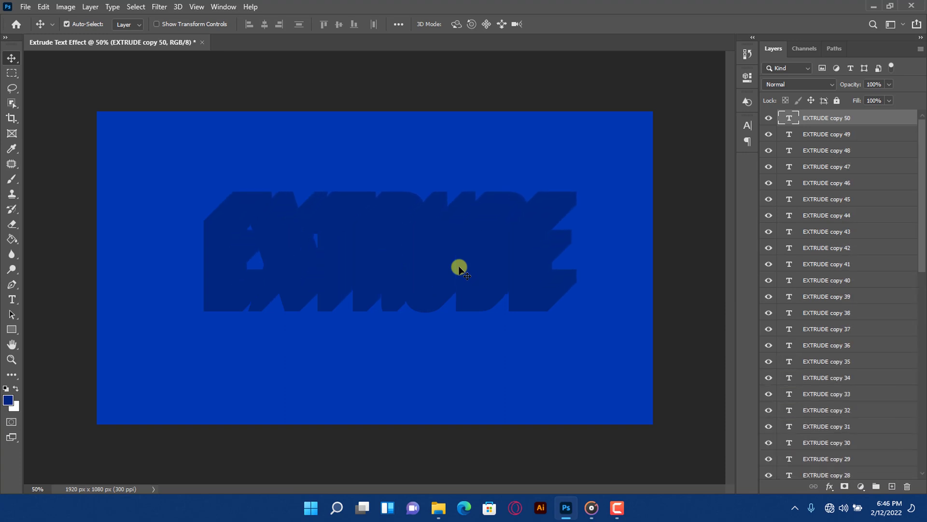
- Group EXTRUDE copy 49 down through the original EXTRUDE layer and name the group SHADOWS
{"action": "left_click", "coordinate": [847, 135]}
{"action": "left_click_drag", "start_coordinate": [923, 155], "coordinate": [917, 362]}
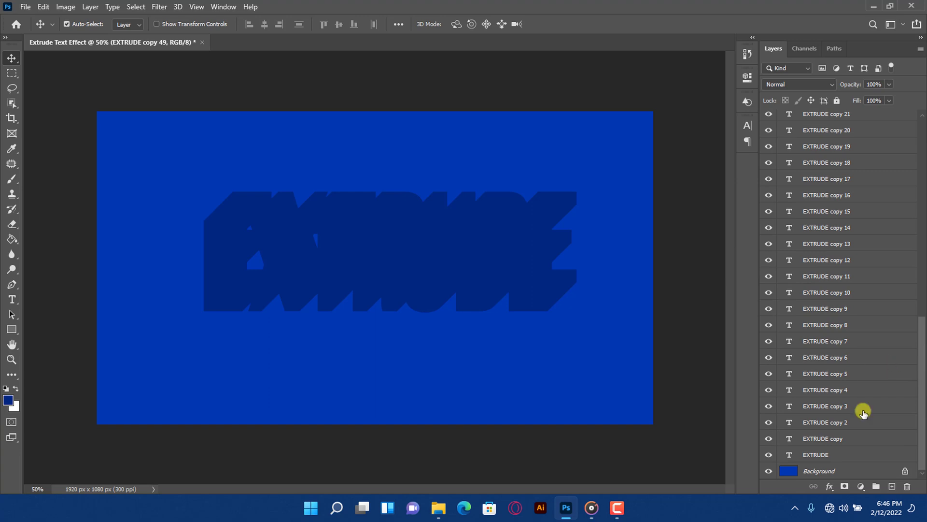
{"action": "left_click", "coordinate": [853, 454], "text": "shift"}
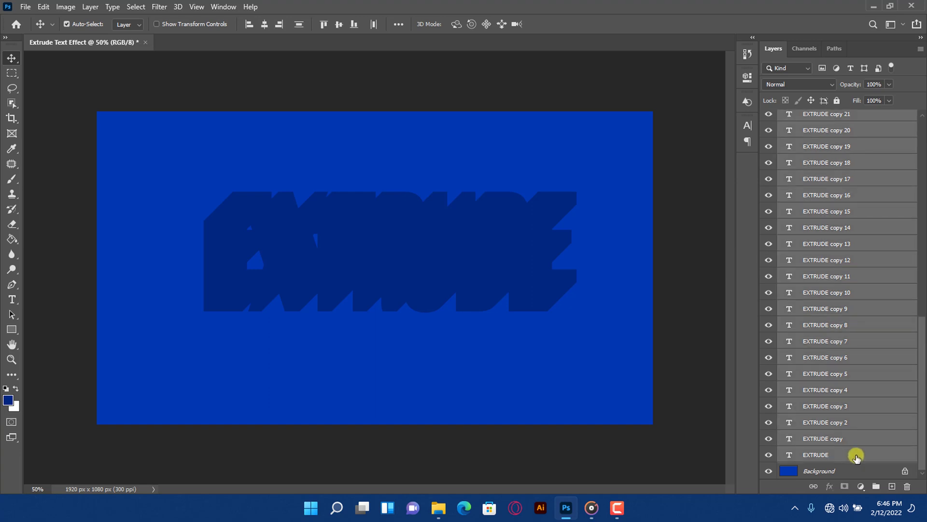
{"action": "left_click", "coordinate": [875, 485]}
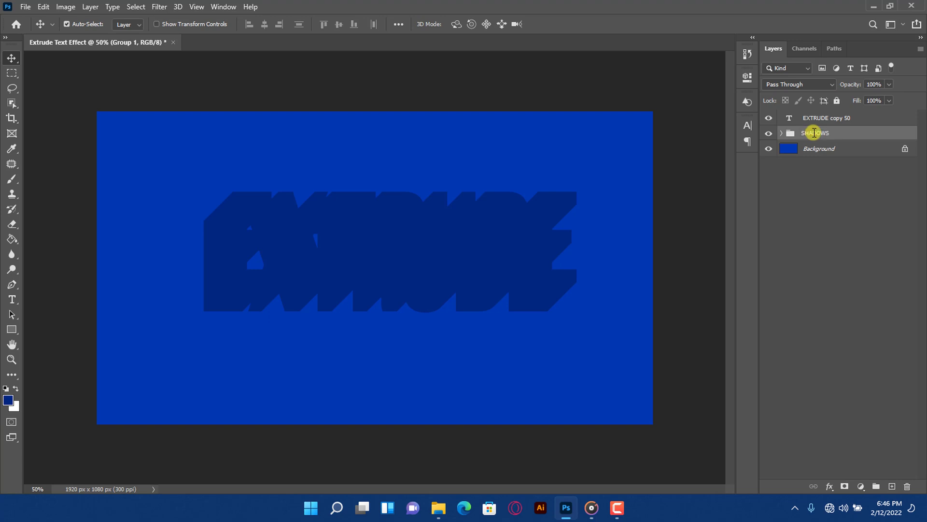
{"action": "left_click", "coordinate": [804, 119]}
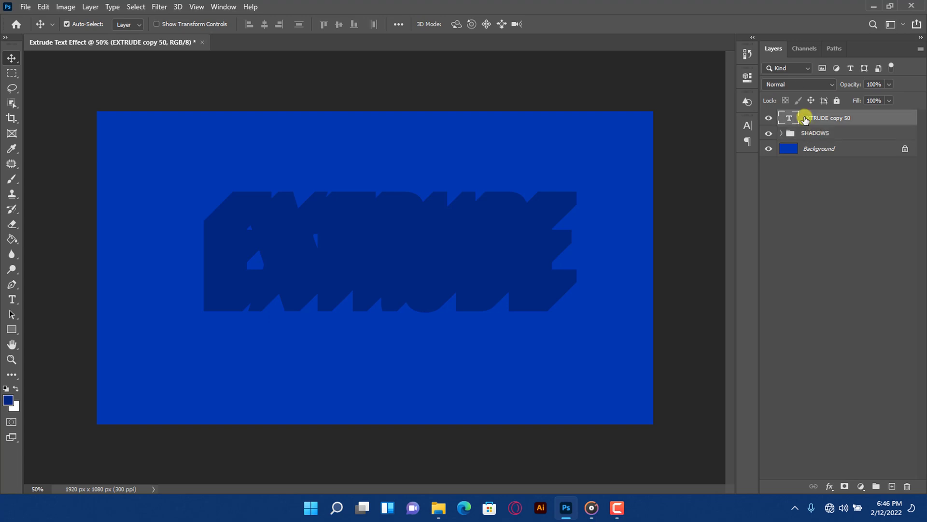
- Set the top EXTRUDE text colour to #0040d5 in the Character panel
{"action": "left_click", "coordinate": [748, 126]}
{"action": "left_click", "coordinate": [719, 204]}
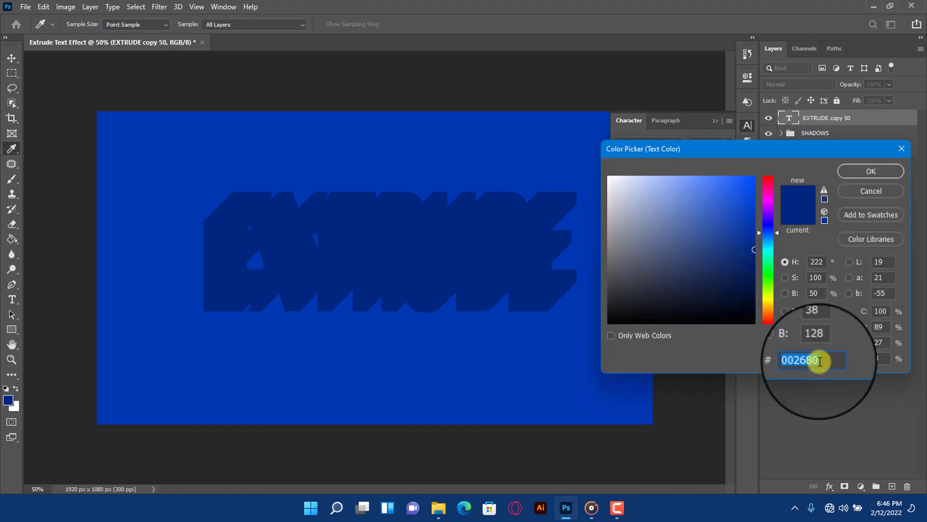
{"action": "type", "text": "0040d5"}
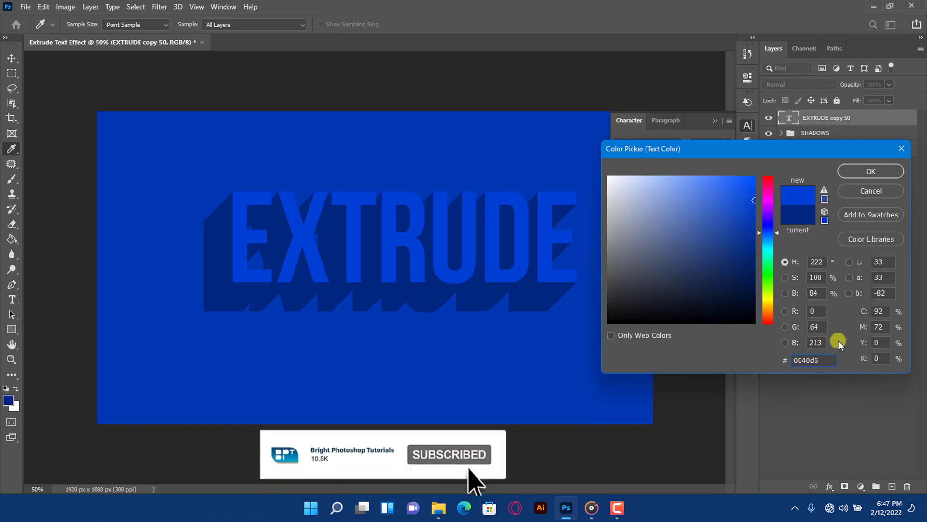
{"action": "left_click", "coordinate": [869, 172]}
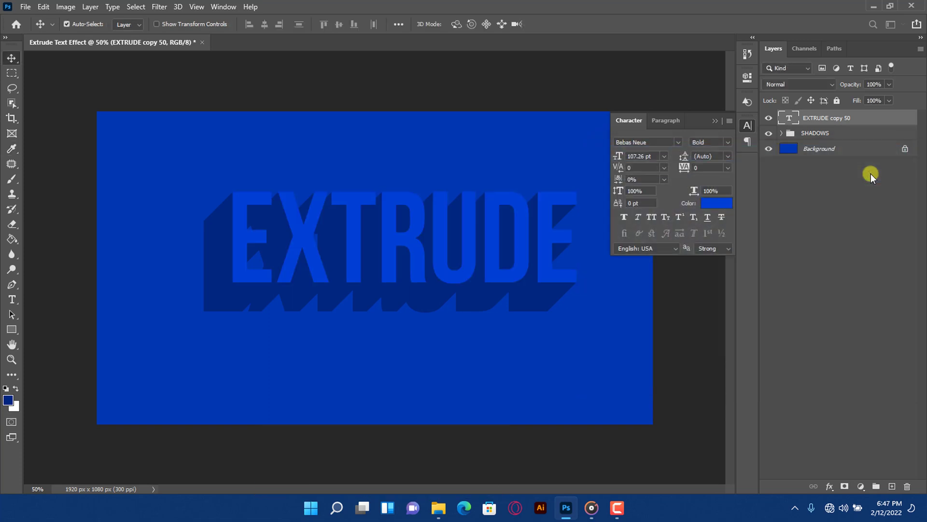
{"action": "left_click", "coordinate": [715, 120]}
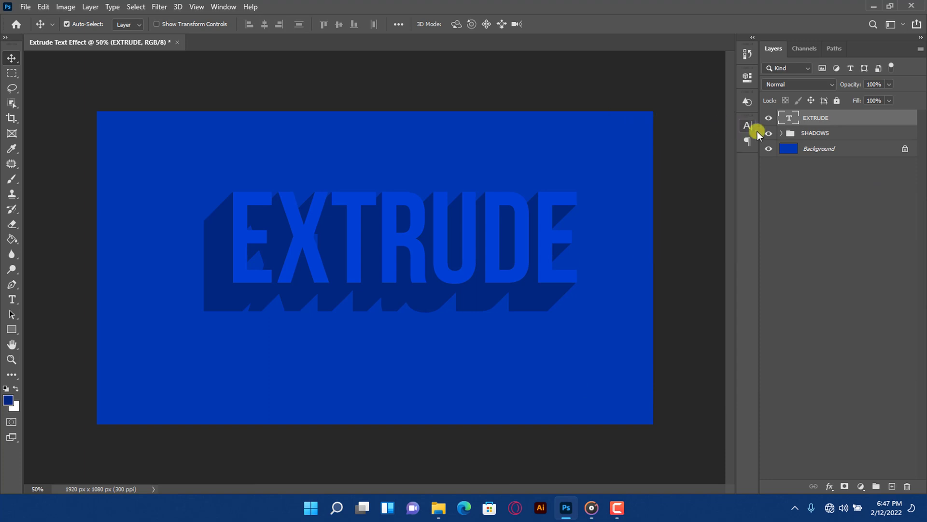
- Merge the SHADOWS group into a single layer
{"action": "left_click", "coordinate": [809, 135]}
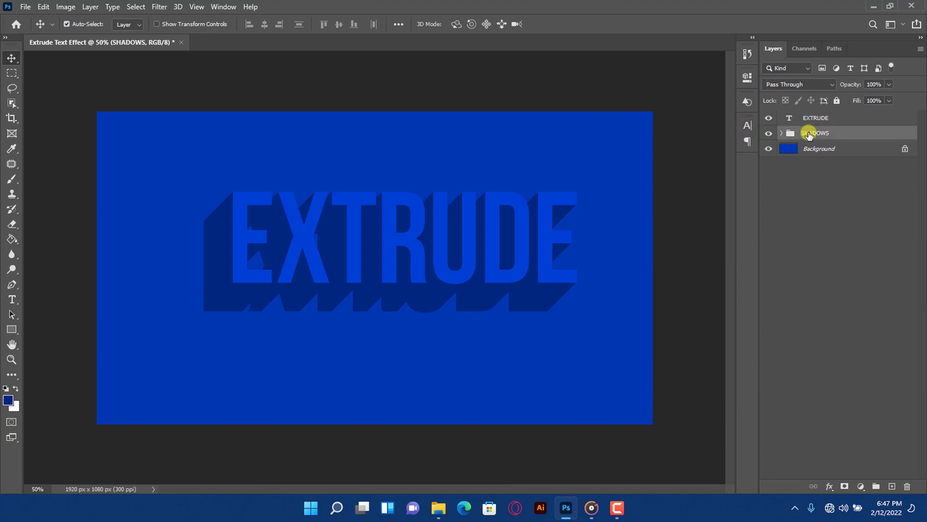
{"action": "key", "text": "ctrl+0"}
{"action": "right_click", "coordinate": [810, 135]}
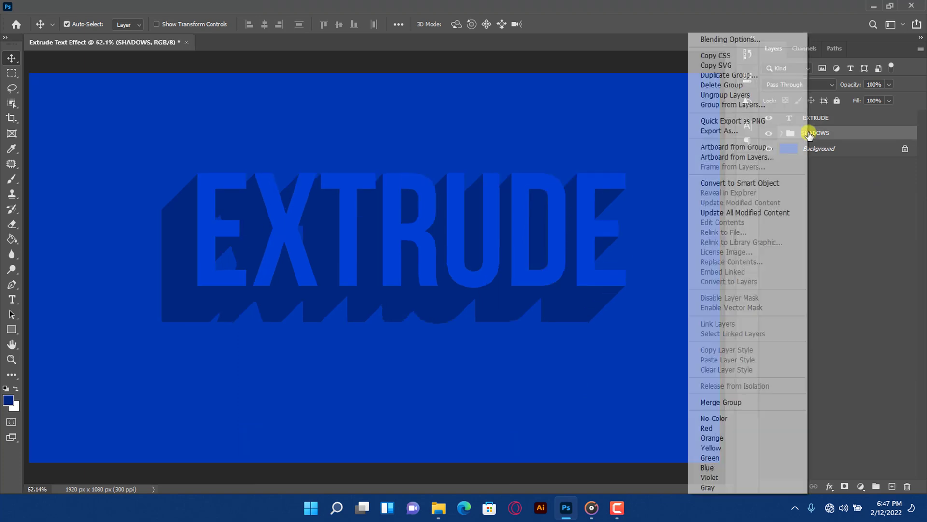
{"action": "left_click", "coordinate": [747, 402]}
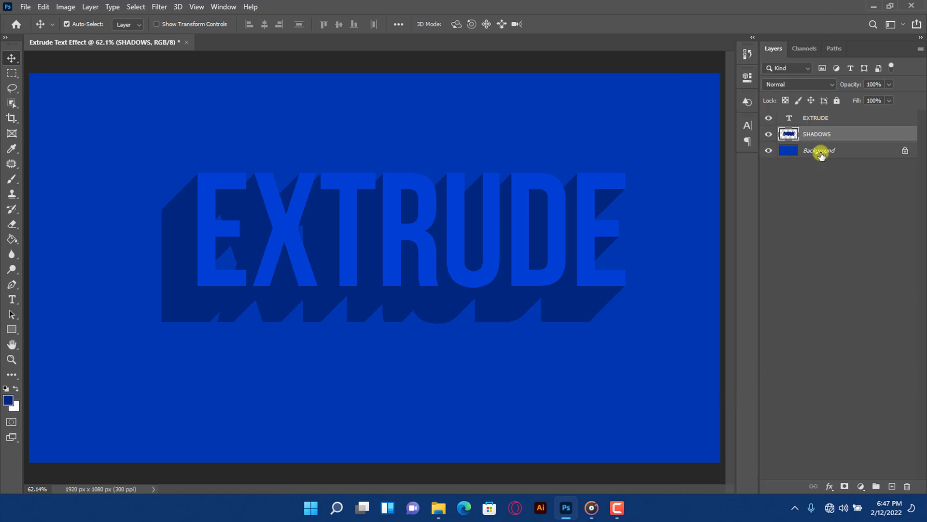
- Duplicate the SHADOWS layer and shift the copy down and to the left
{"action": "right_click", "coordinate": [833, 138]}
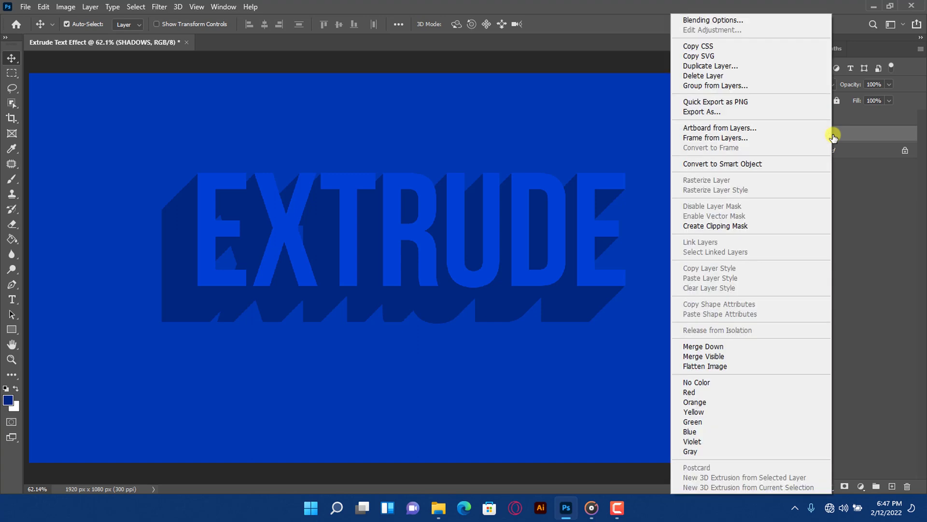
{"action": "left_click", "coordinate": [759, 66]}
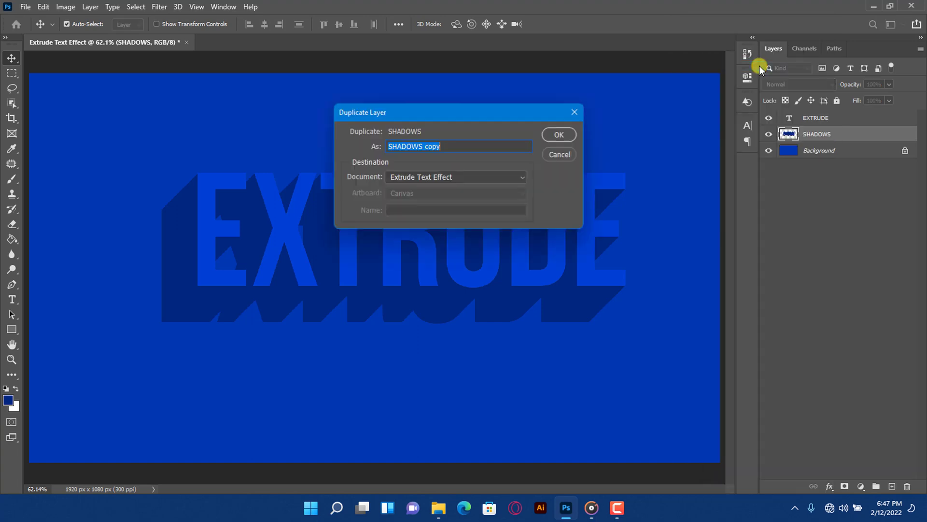
{"action": "left_click", "coordinate": [560, 133]}
{"action": "key", "text": "ctrl+t"}
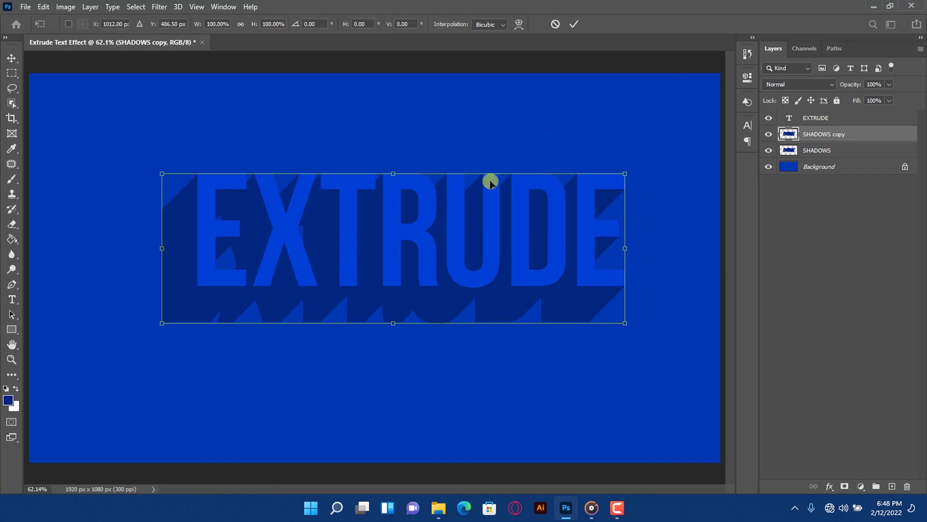
{"action": "left_click_drag", "start_coordinate": [377, 246], "coordinate": [342, 282]}
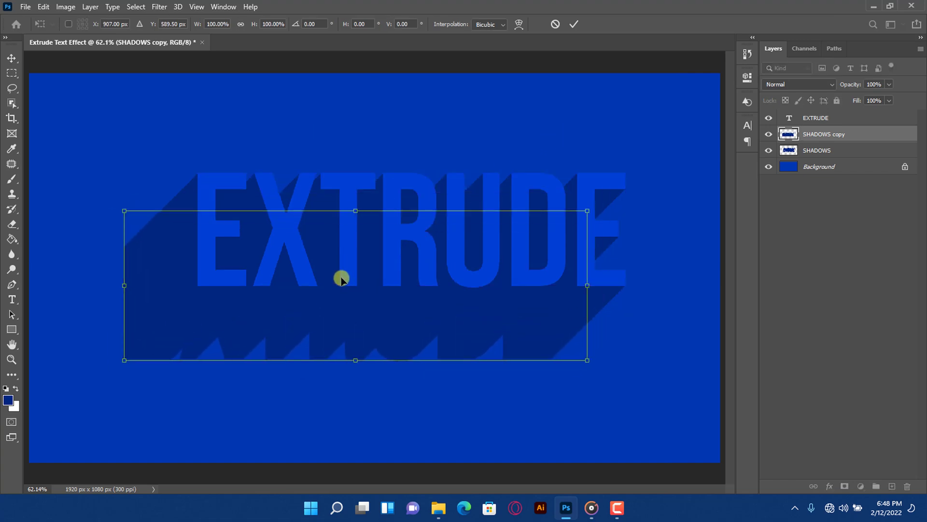
{"action": "key", "text": "ctrl+plus"}
{"action": "key", "text": "ctrl+plus"}
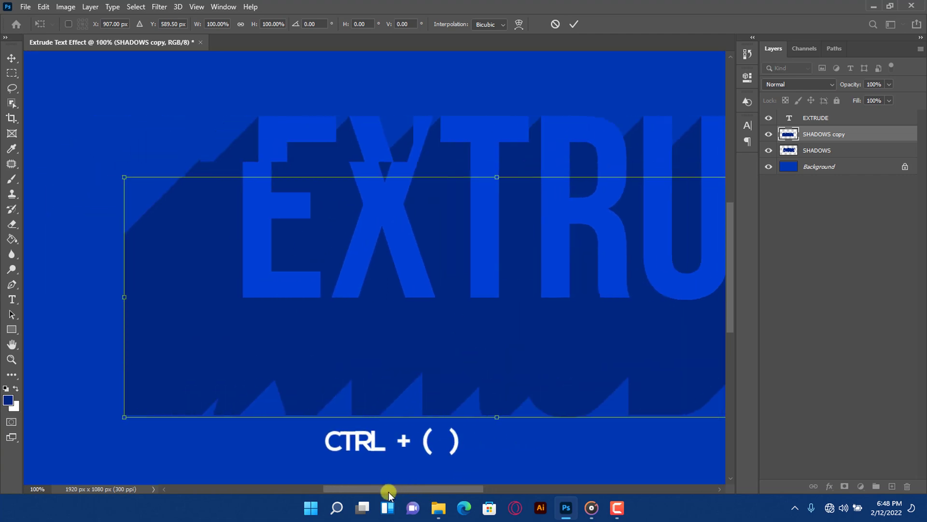
{"action": "key", "text": "Return"}
{"action": "key", "text": "ctrl+0"}
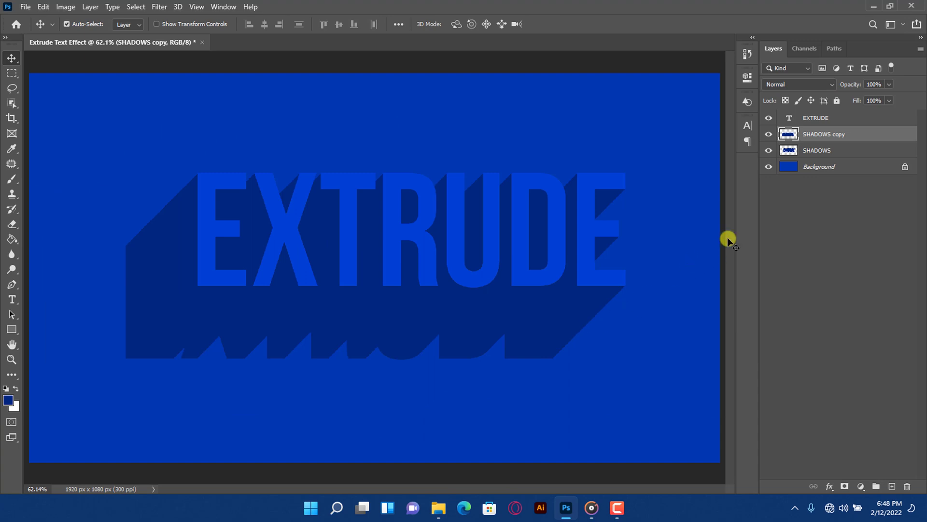
- Merge SHADOWS and SHADOWS copy into one layer
{"action": "left_click", "coordinate": [820, 150], "text": "ctrl"}
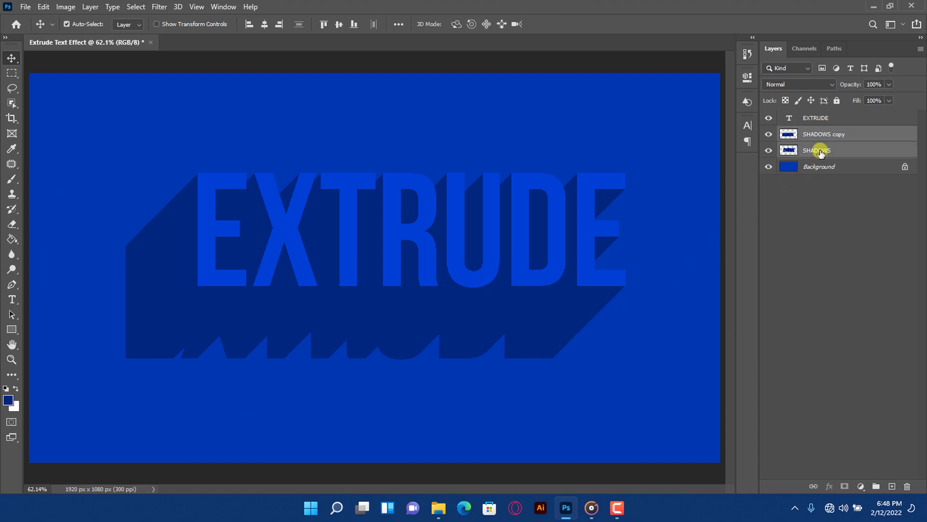
{"action": "right_click", "coordinate": [827, 149]}
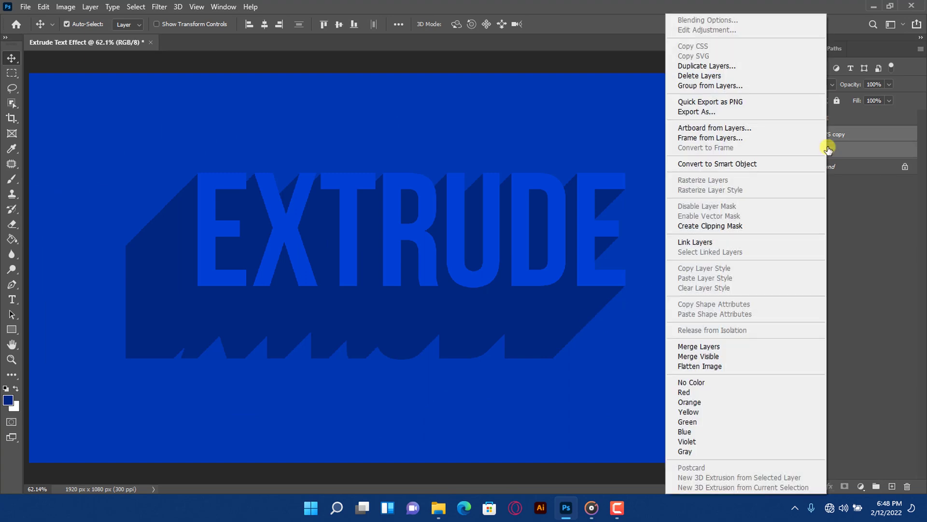
{"action": "left_click", "coordinate": [715, 346]}
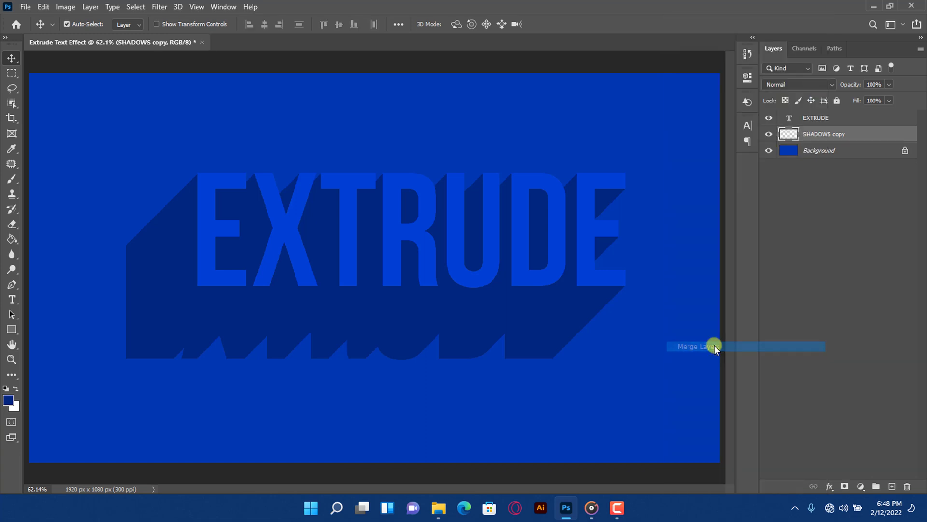
- Duplicate SHADOWS copy as SHADOWS copy 2 and offset it further down-left
{"action": "right_click", "coordinate": [832, 136]}
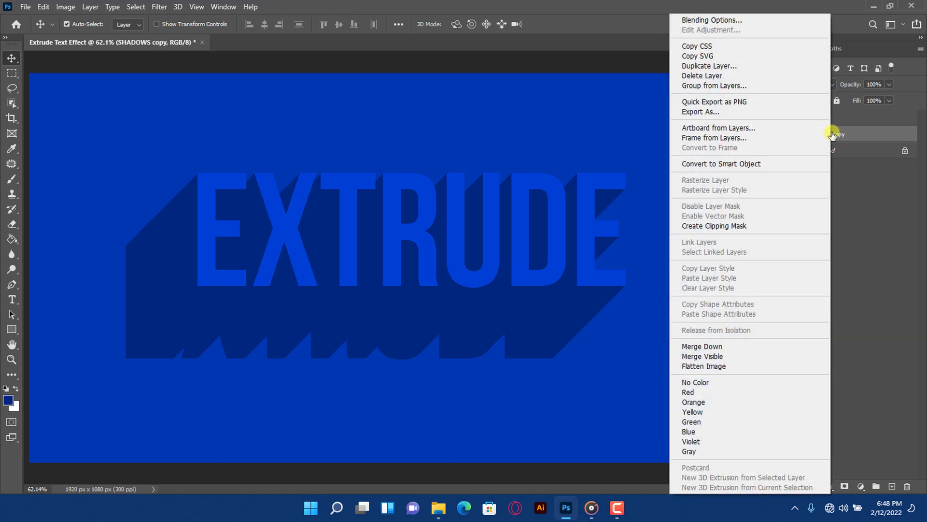
{"action": "left_click", "coordinate": [789, 70]}
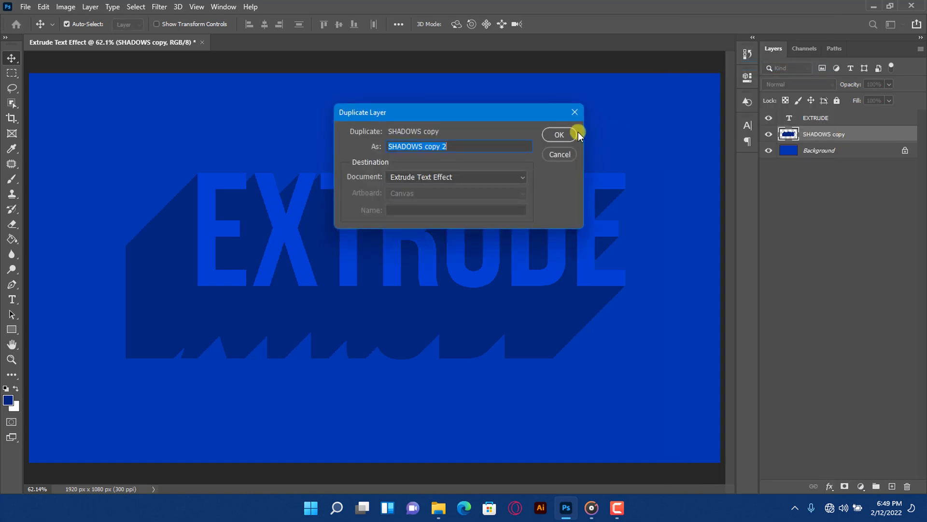
{"action": "left_click", "coordinate": [561, 135]}
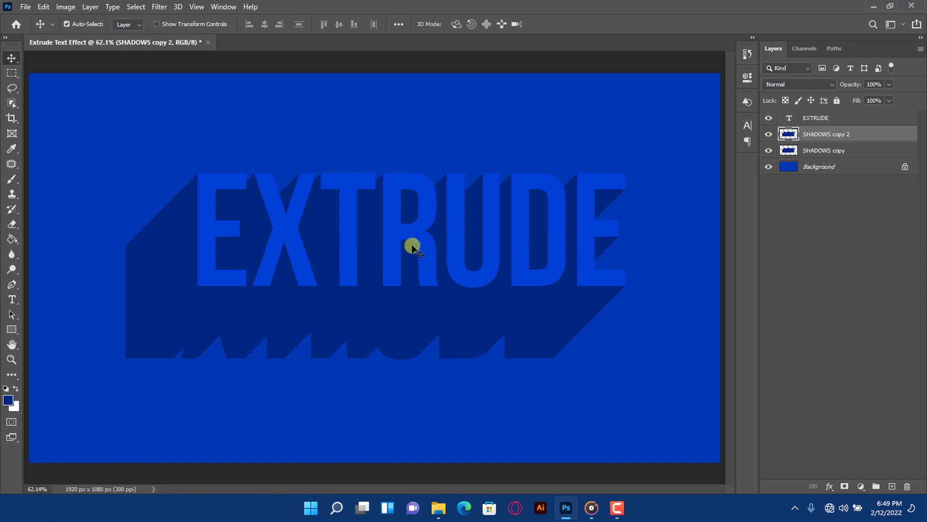
{"action": "key", "text": "ctrl+t"}
{"action": "left_click_drag", "start_coordinate": [392, 309], "coordinate": [324, 367]}
{"action": "key", "text": "Return"}
{"action": "key", "text": "ctrl+1"}
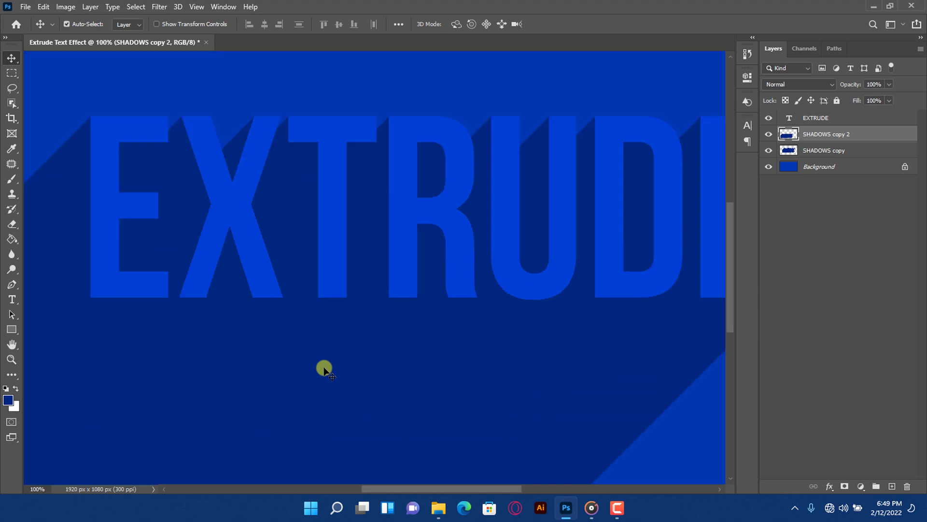
{"action": "left_click_drag", "start_coordinate": [399, 489], "coordinate": [327, 501]}
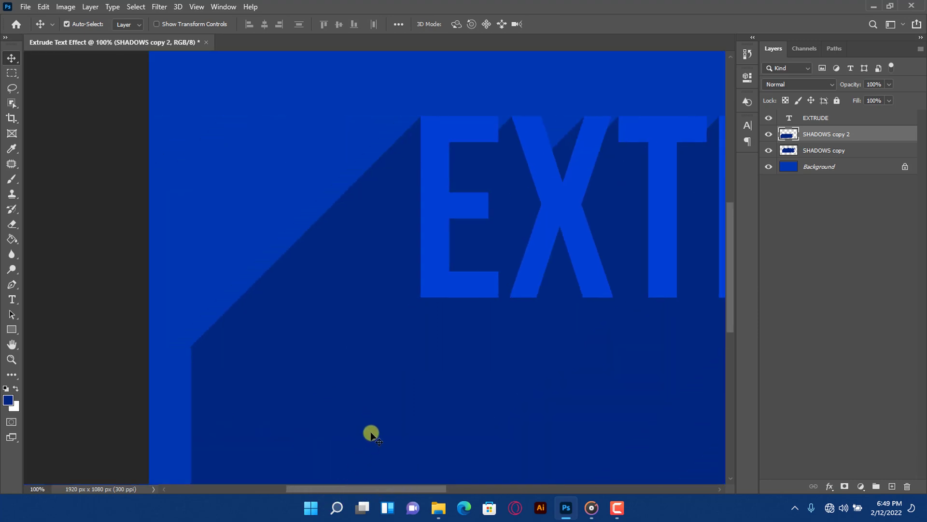
- Merge SHADOWS copy 2 with SHADOWS copy into one layer
{"action": "key", "text": "ctrl"}
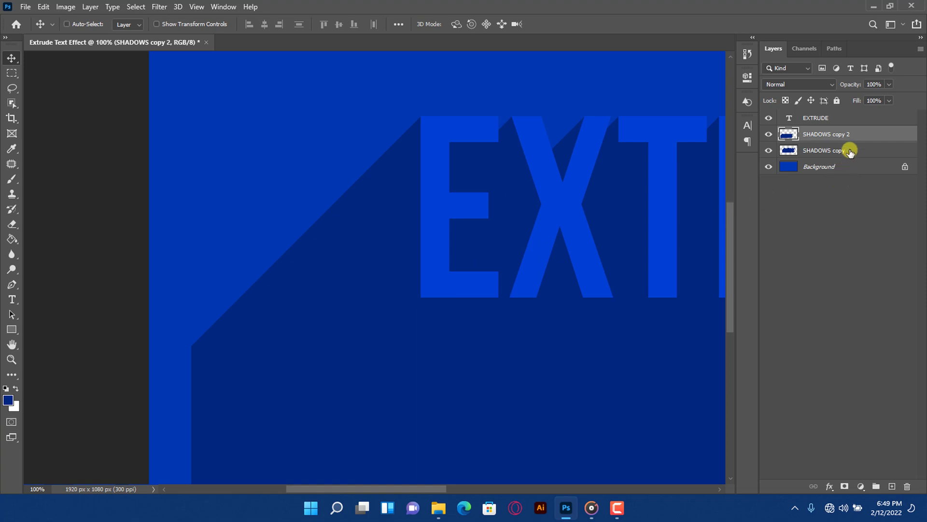
{"action": "left_click", "coordinate": [850, 152], "text": "ctrl"}
{"action": "right_click", "coordinate": [849, 151]}
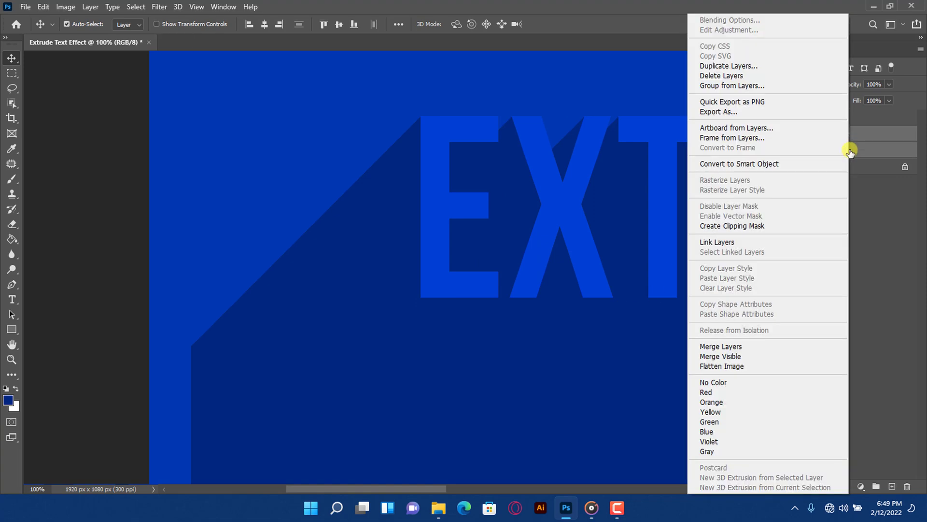
{"action": "left_click", "coordinate": [735, 346]}
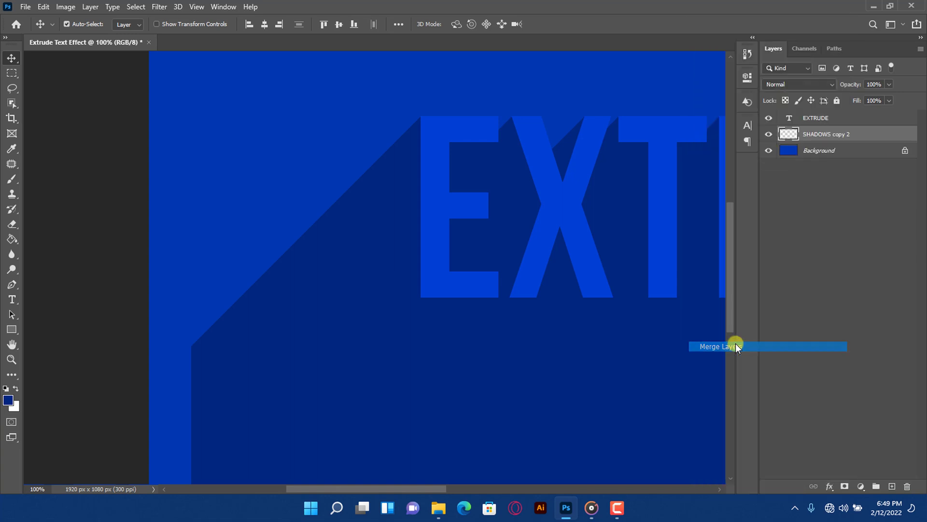
- Duplicate SHADOWS copy 2 as SHADOWS copy 3 and drag it down-left past the canvas edge
{"action": "right_click", "coordinate": [840, 134]}
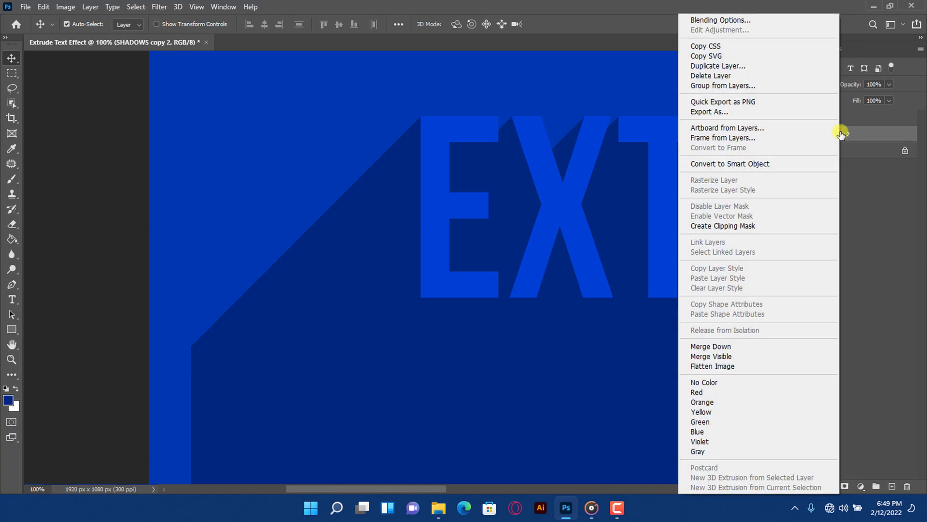
{"action": "left_click", "coordinate": [798, 69]}
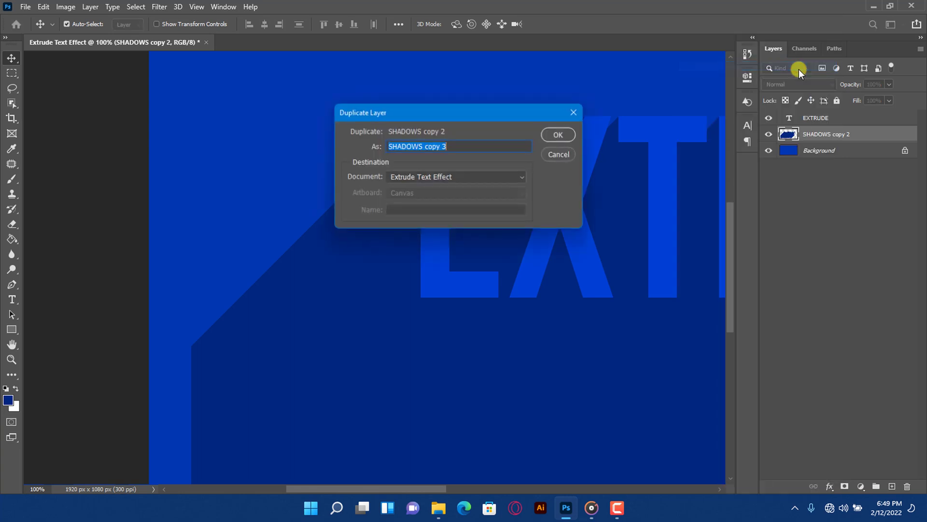
{"action": "left_click", "coordinate": [565, 136]}
{"action": "key", "text": "ctrl+0"}
{"action": "key", "text": "ctrl+t"}
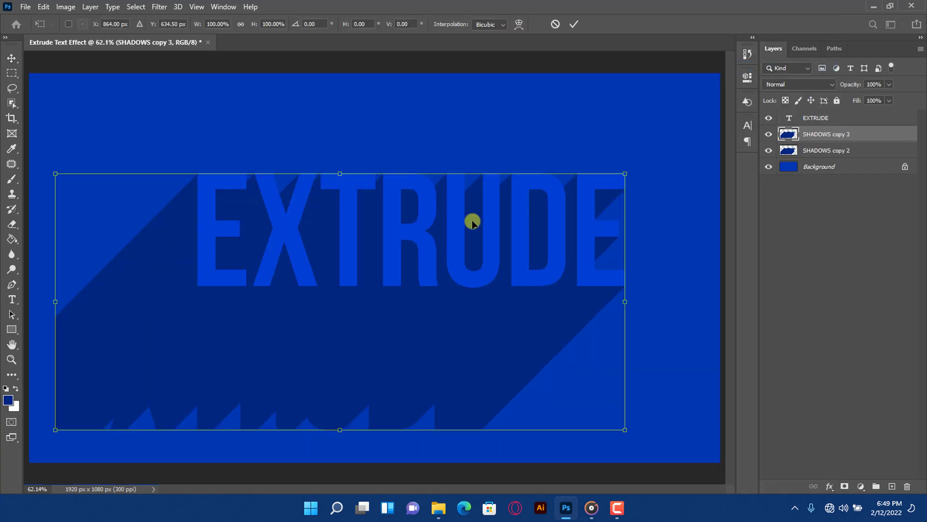
{"action": "left_click_drag", "start_coordinate": [342, 309], "coordinate": [208, 444]}
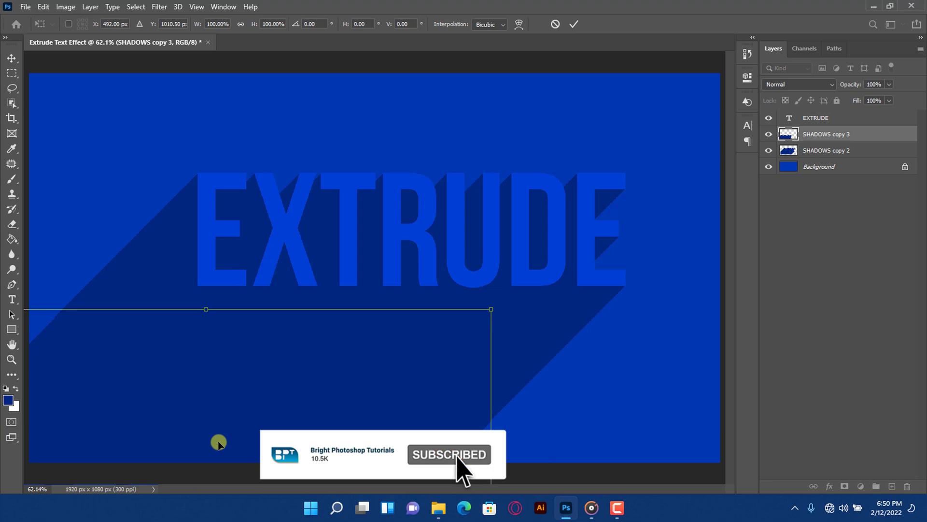
{"action": "key", "text": "ctrl+minus"}
{"action": "key", "text": "ctrl+plus"}
{"action": "key", "text": "ctrl+plus"}
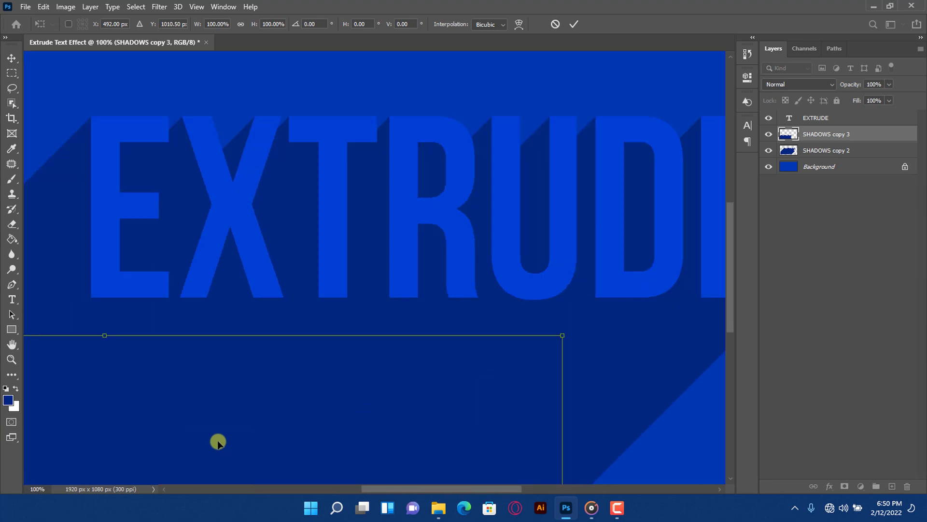
{"action": "left_click_drag", "start_coordinate": [389, 486], "coordinate": [312, 481]}
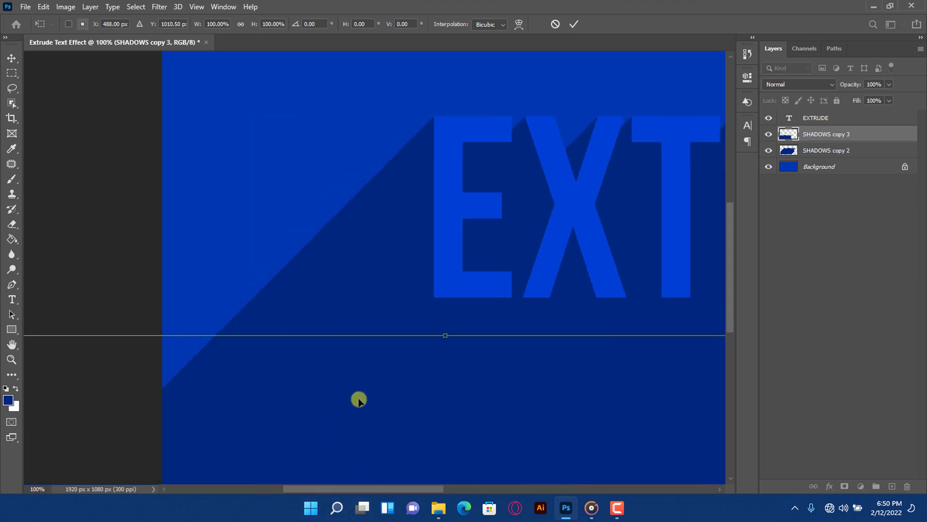
{"action": "scroll", "coordinate": [358, 399], "scroll_direction": "down", "scroll_amount": 3}
{"action": "scroll", "coordinate": [359, 399], "scroll_direction": "up", "scroll_amount": 2}
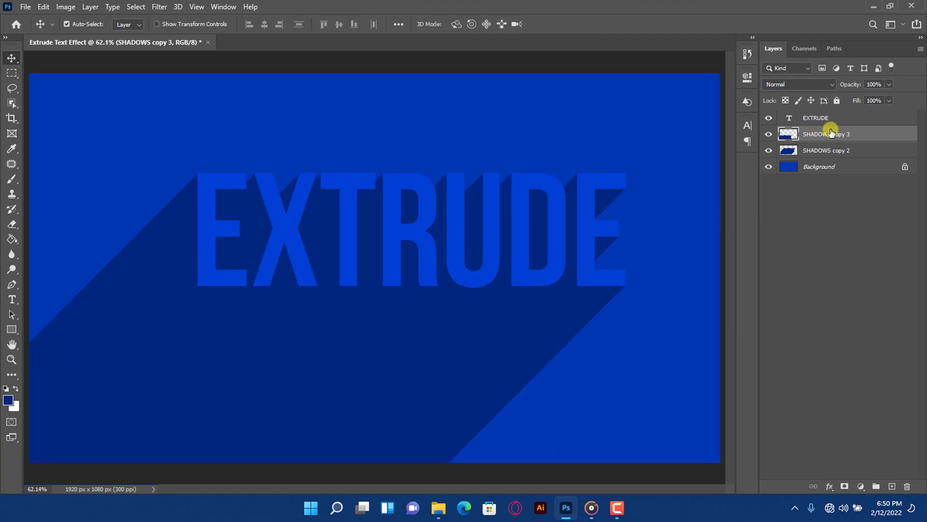
- Merge both shadow copies into one layer, then select it along with the EXTRUDE text
{"action": "left_click", "coordinate": [833, 150], "text": "ctrl"}
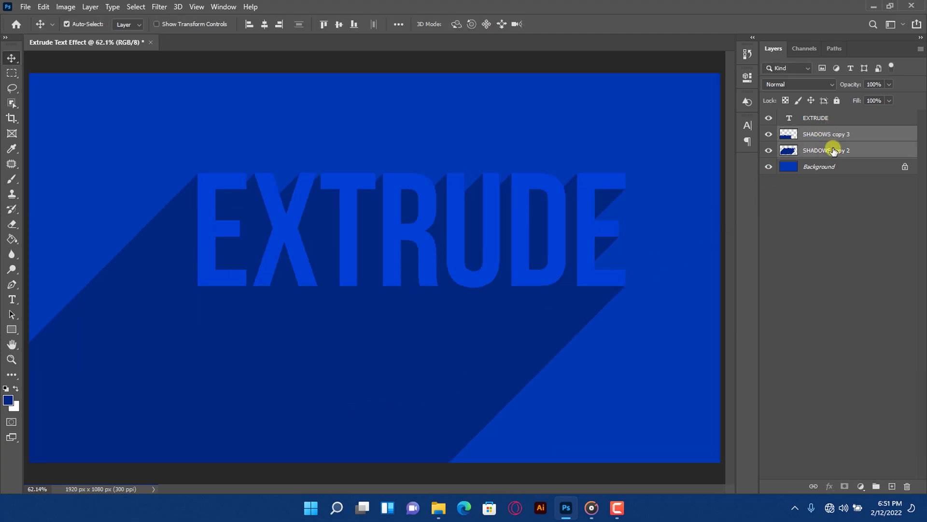
{"action": "right_click", "coordinate": [833, 150]}
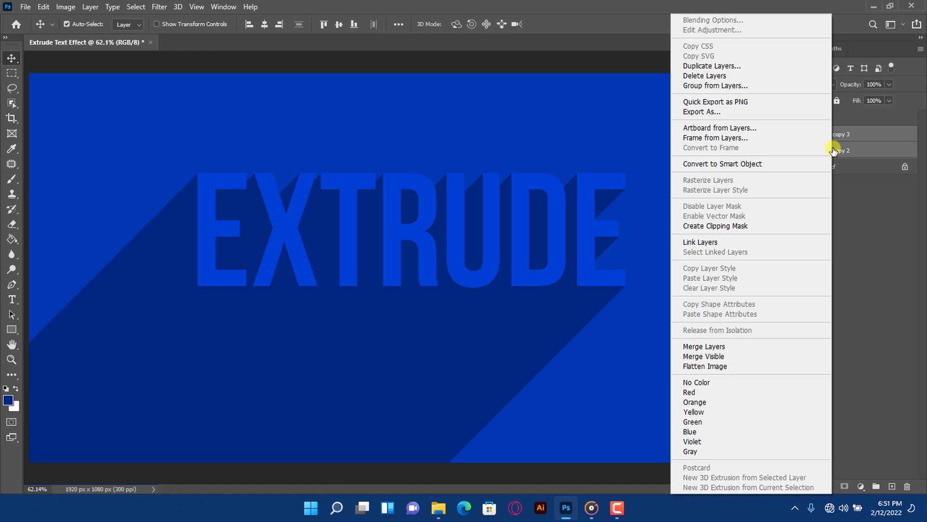
{"action": "left_click", "coordinate": [727, 345]}
{"action": "key", "text": "ctrl"}
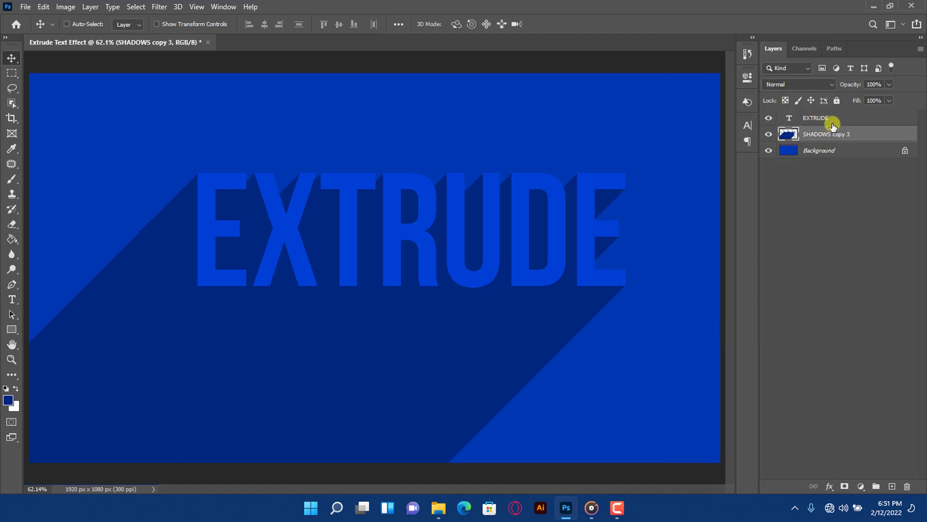
{"action": "left_click", "coordinate": [833, 121], "text": "ctrl"}
- Nudge EXTRUDE and SHADOWS copy 3 together about 46 px left and 42 px down
{"action": "key", "text": "ctrl+minus"}
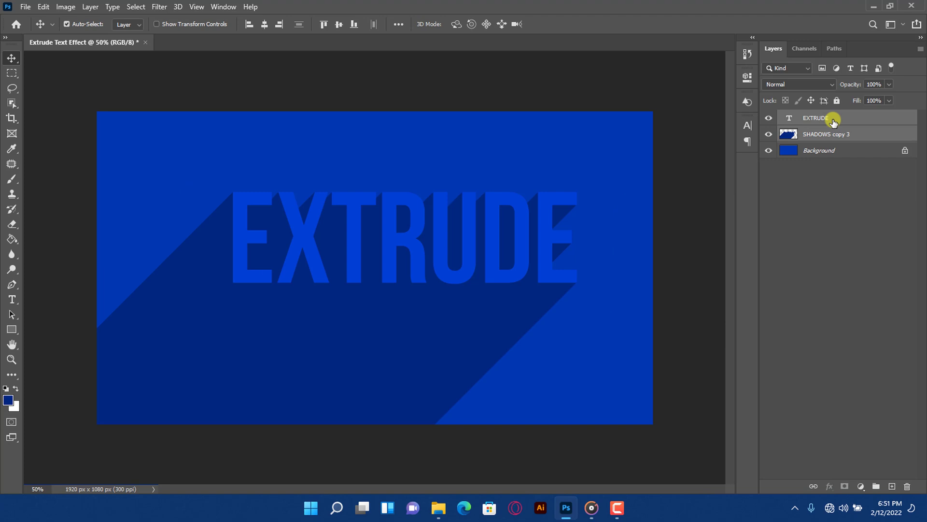
{"action": "key", "text": "ctrl+t"}
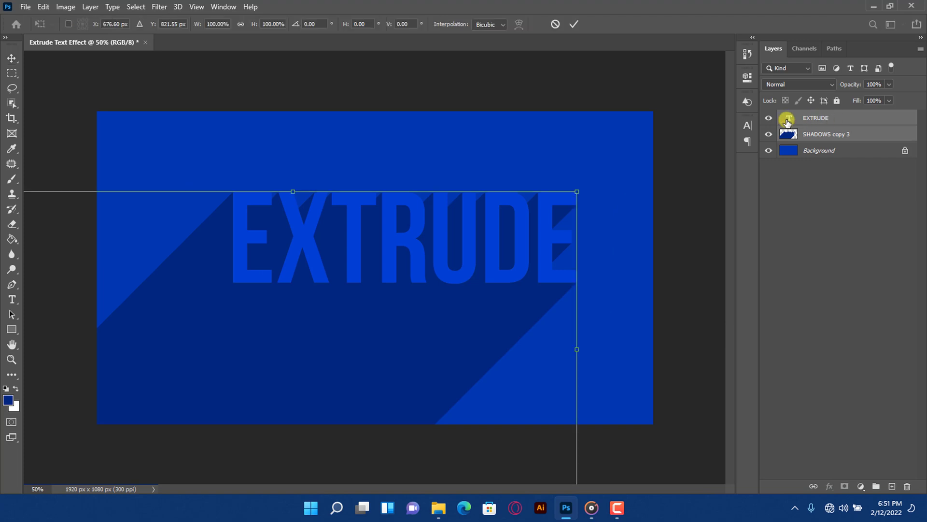
{"action": "left_click_drag", "start_coordinate": [405, 244], "coordinate": [389, 252]}
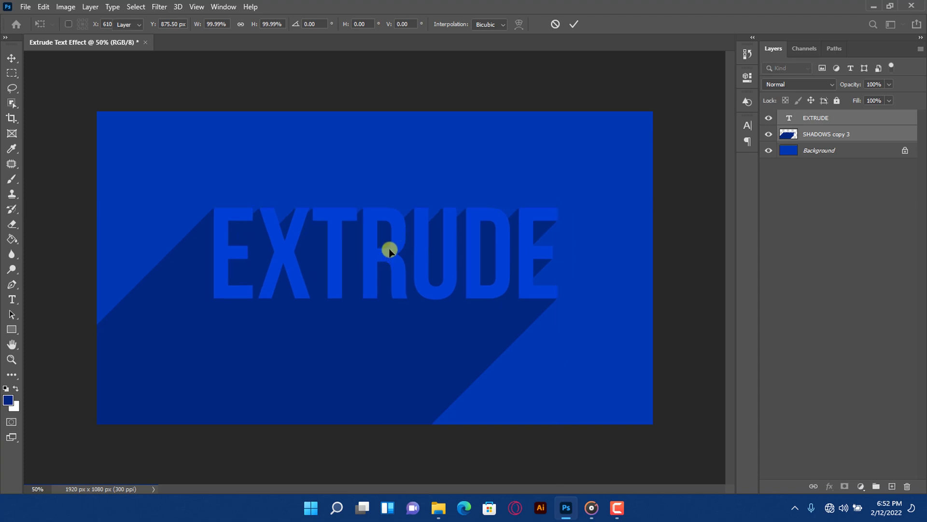